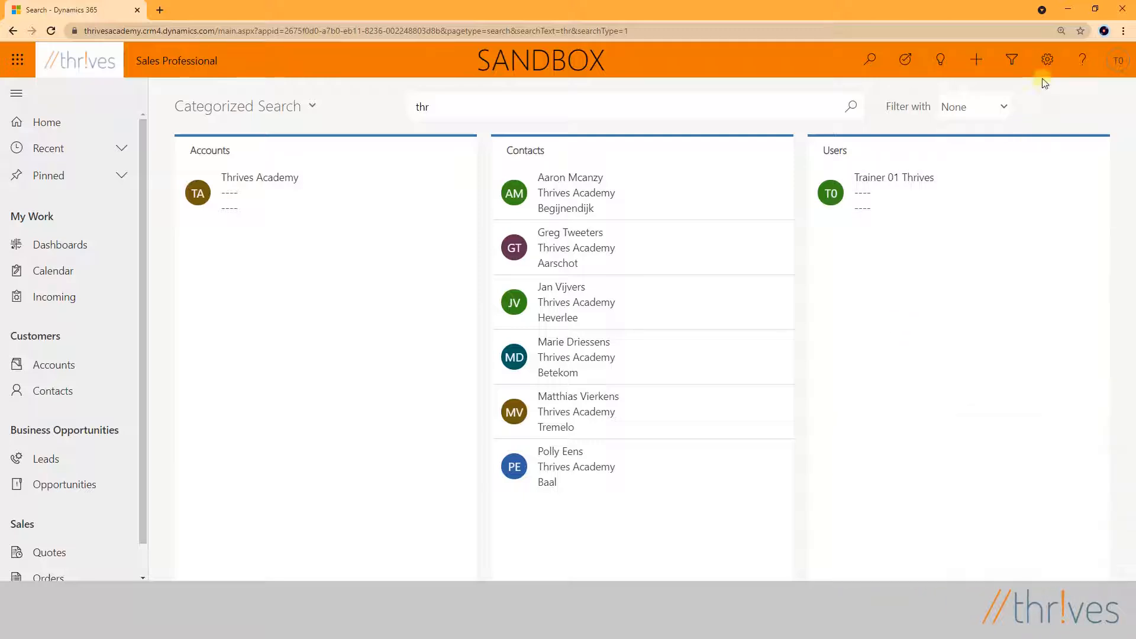
# - Open the System Settings from the Administration area of the advanced settings
pyautogui.click(1048, 62)
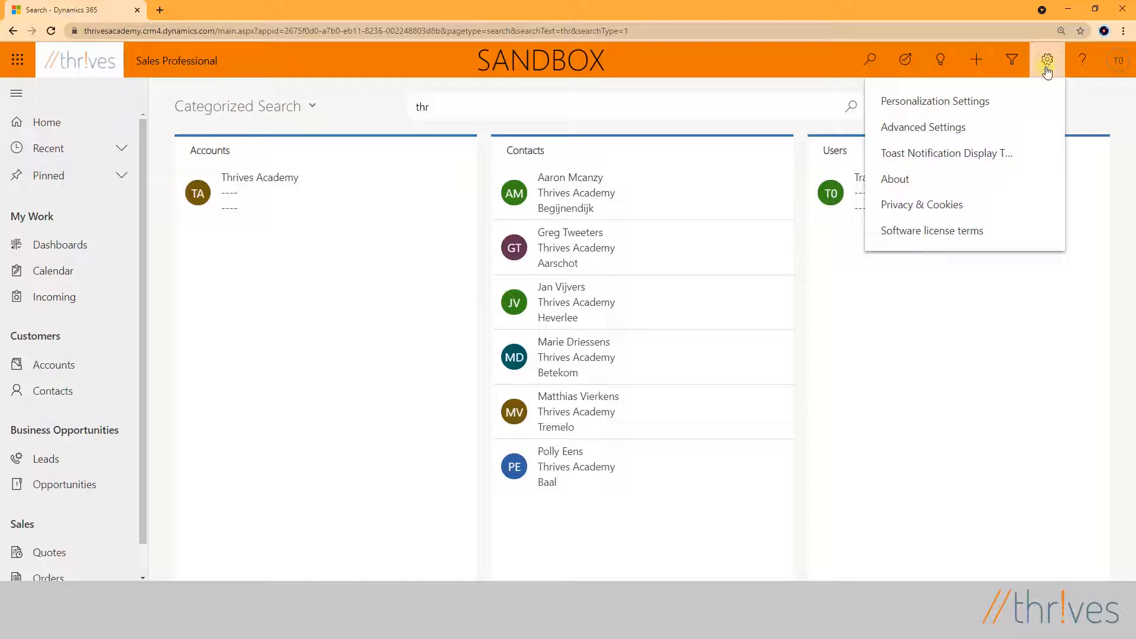
pyautogui.click(941, 134)
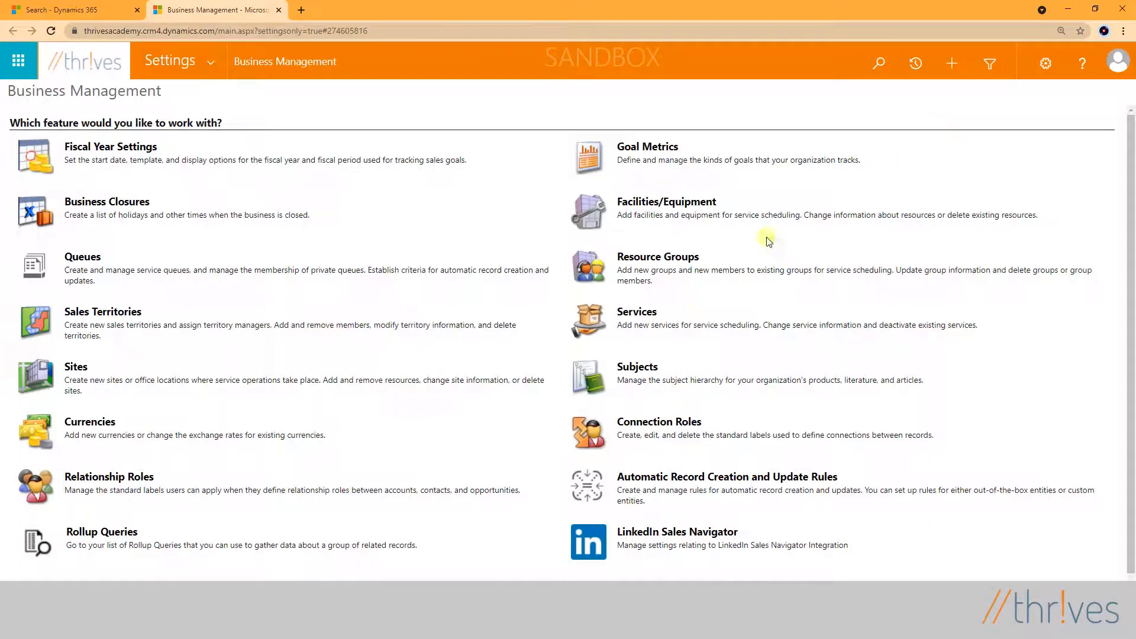
pyautogui.click(221, 57)
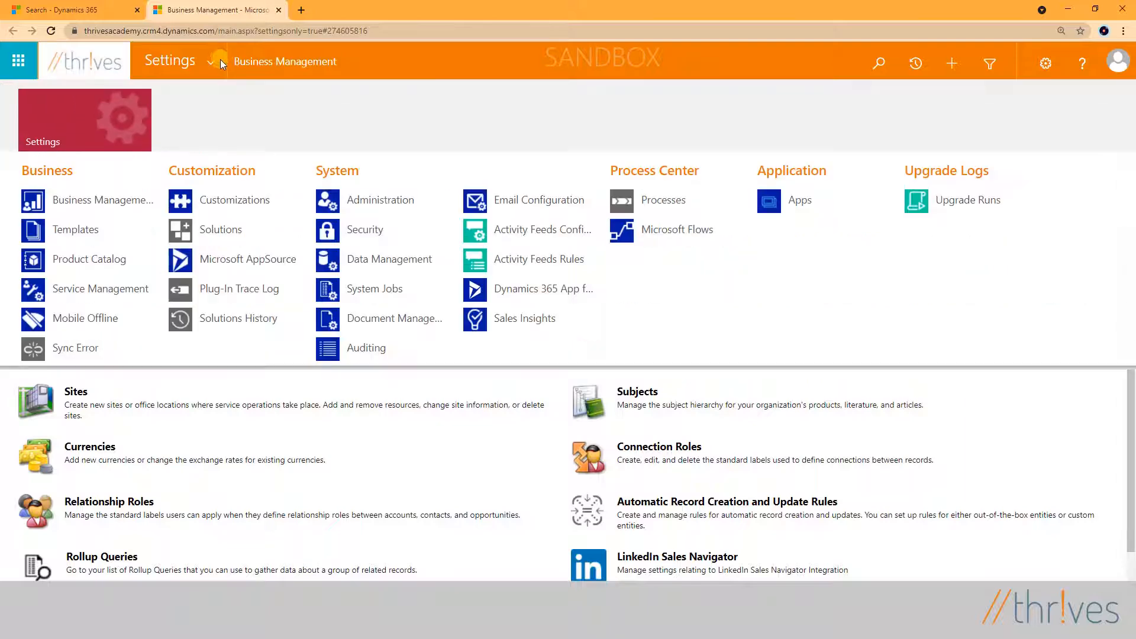
pyautogui.click(392, 201)
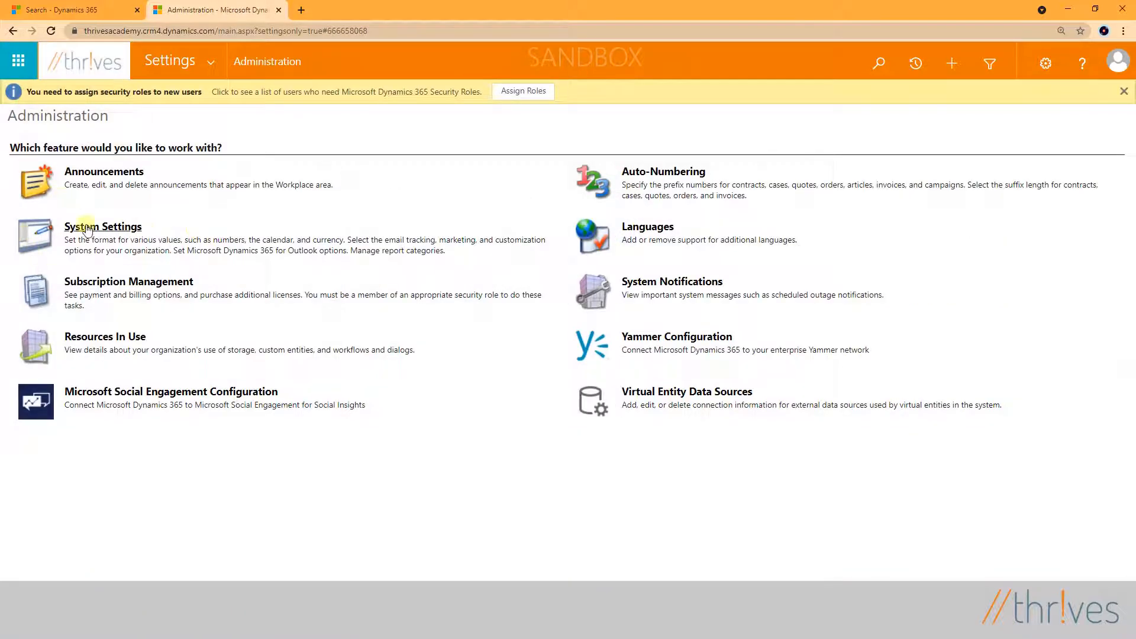
pyautogui.click(87, 228)
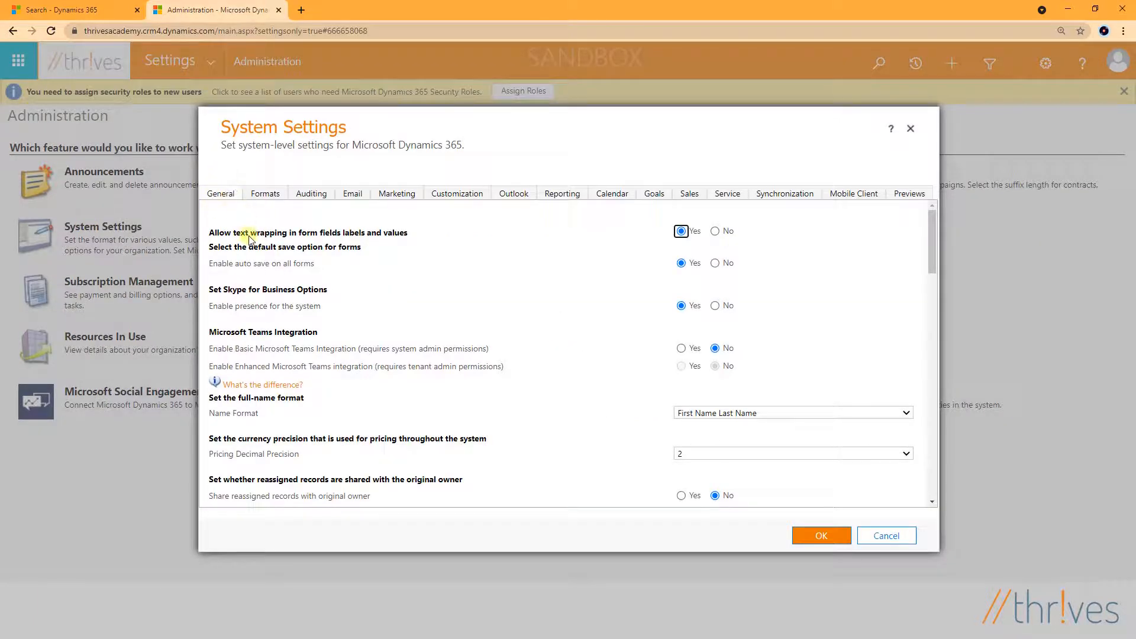
# - Enable Relevance Search in the general system settings and confirm the change
pyautogui.scroll(-2, 250, 237)
pyautogui.scroll(-2, 251, 236)
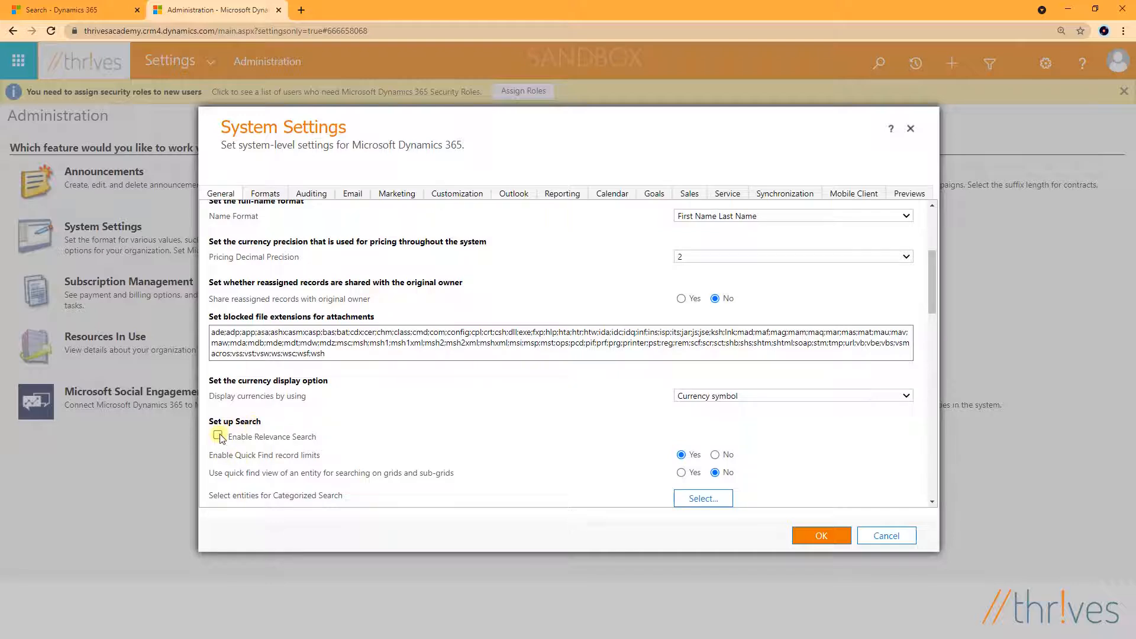
pyautogui.click(822, 537)
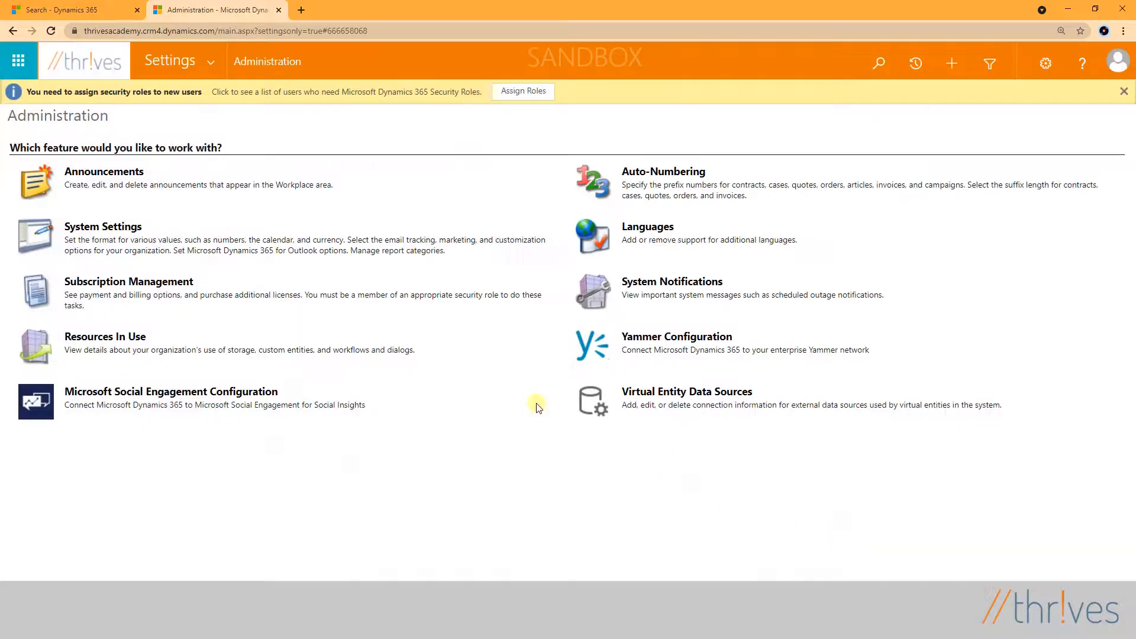
# - In the Power Platform admin center, examine the search options among the Features settings of the Kick Start Demo tenant environment
pyautogui.click(299, 10)
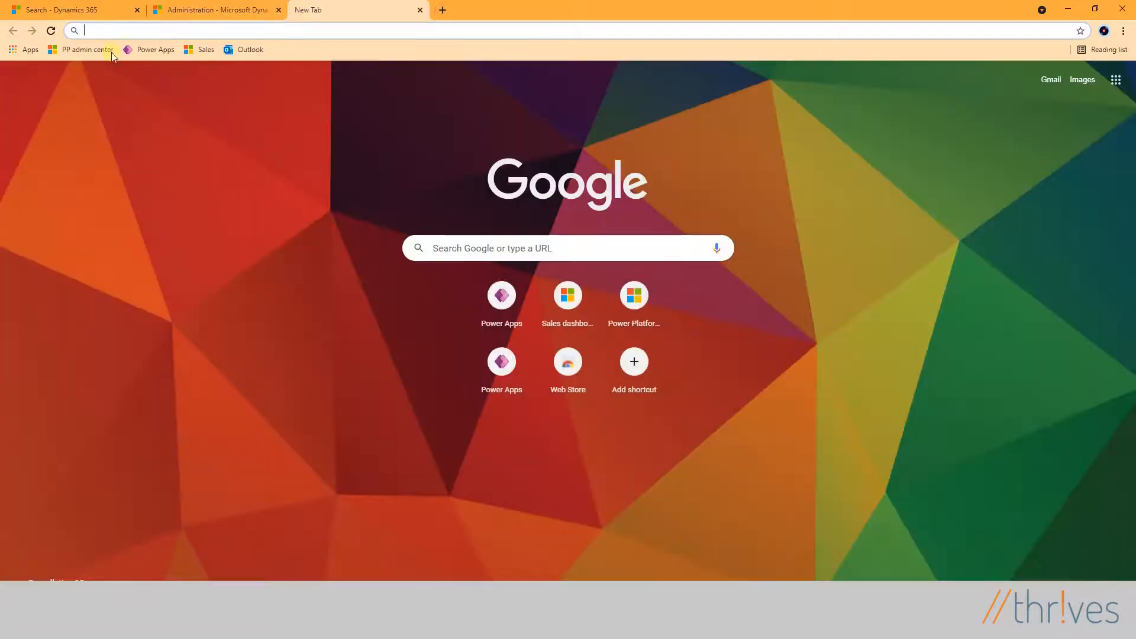
pyautogui.click(75, 49)
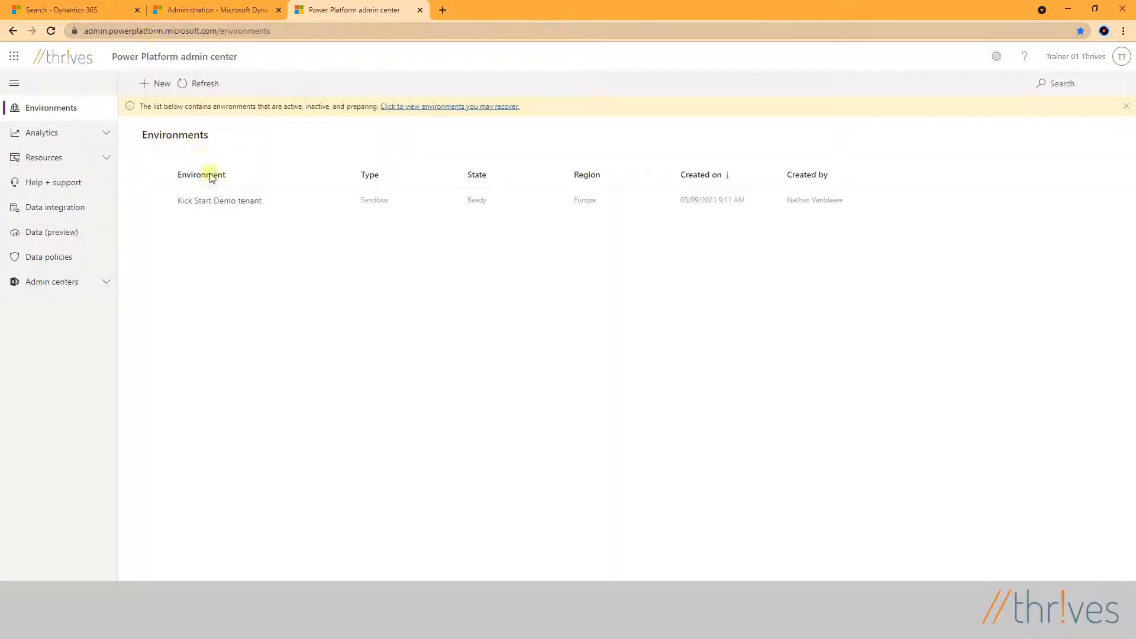
pyautogui.click(208, 201)
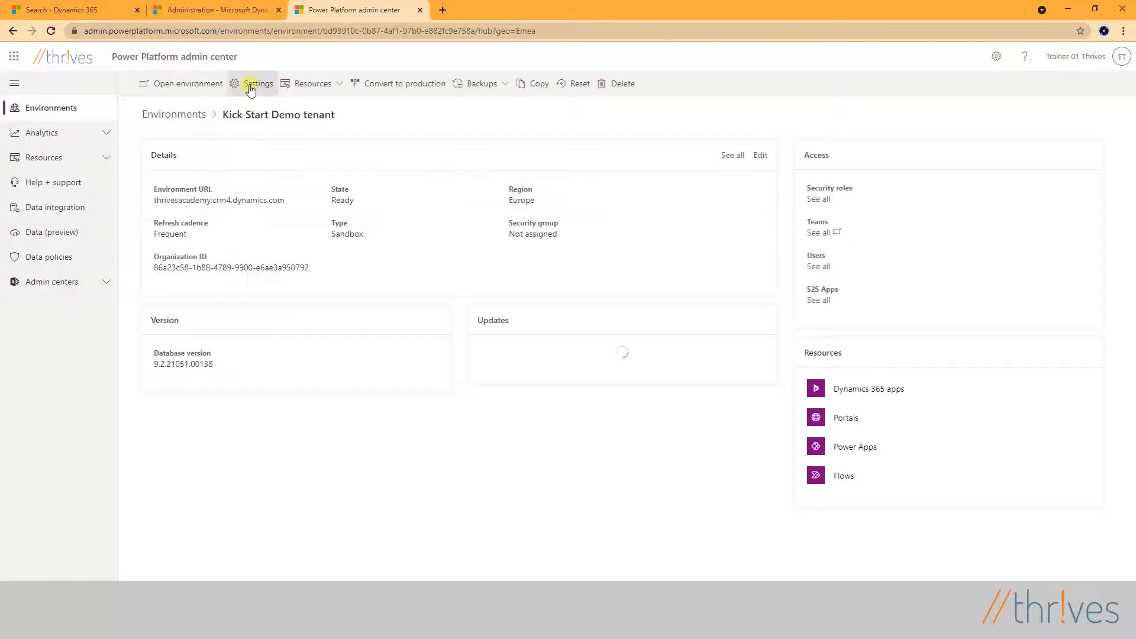
pyautogui.click(250, 87)
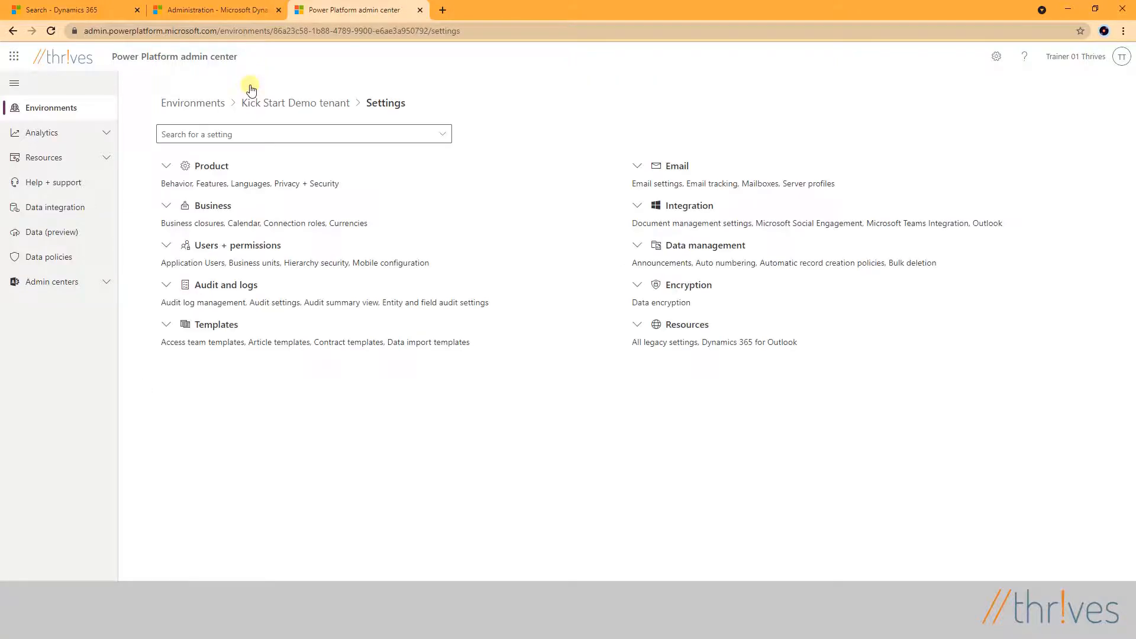
pyautogui.click(212, 167)
pyautogui.click(173, 203)
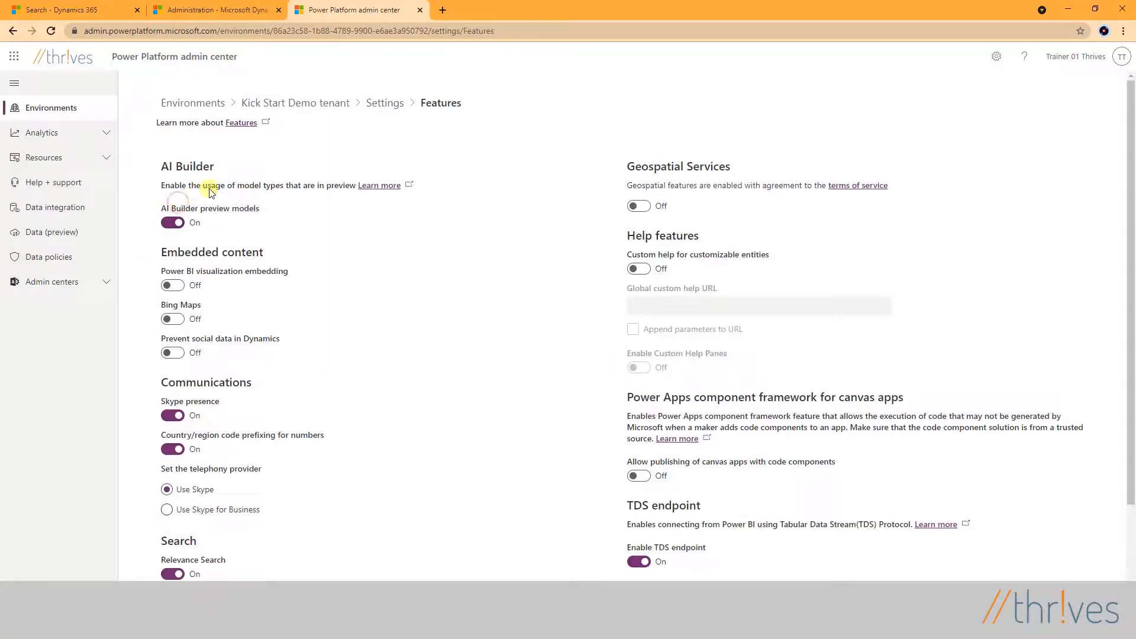
pyautogui.scroll(-2, 210, 188)
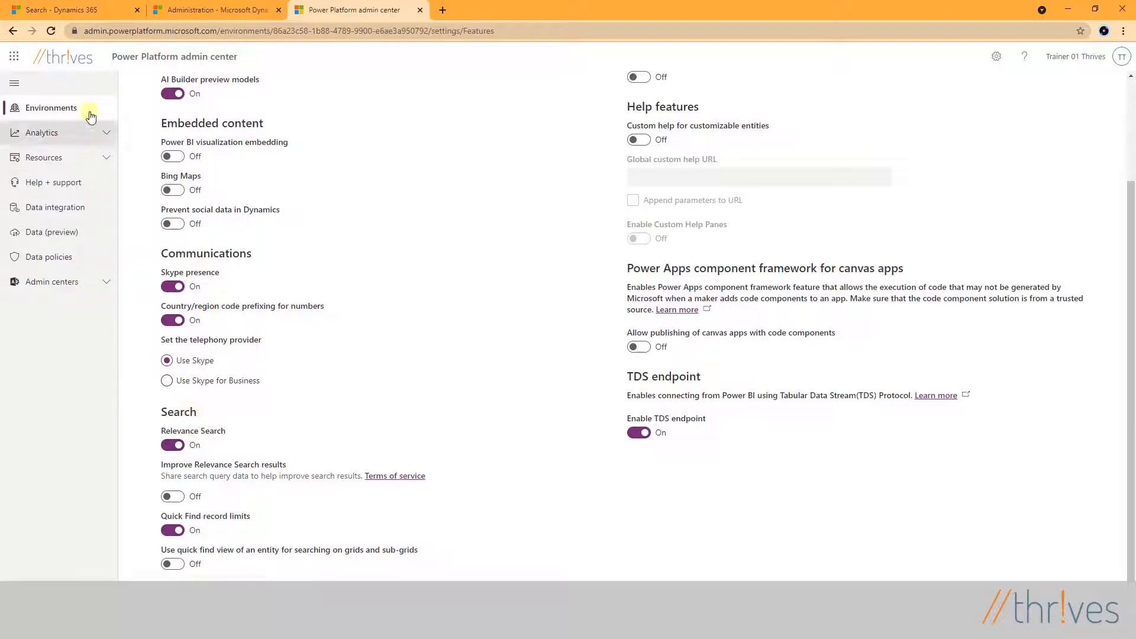
# - Switch back to the Sales Professional app, show the Accounts list and reload the page
pyautogui.click(62, 7)
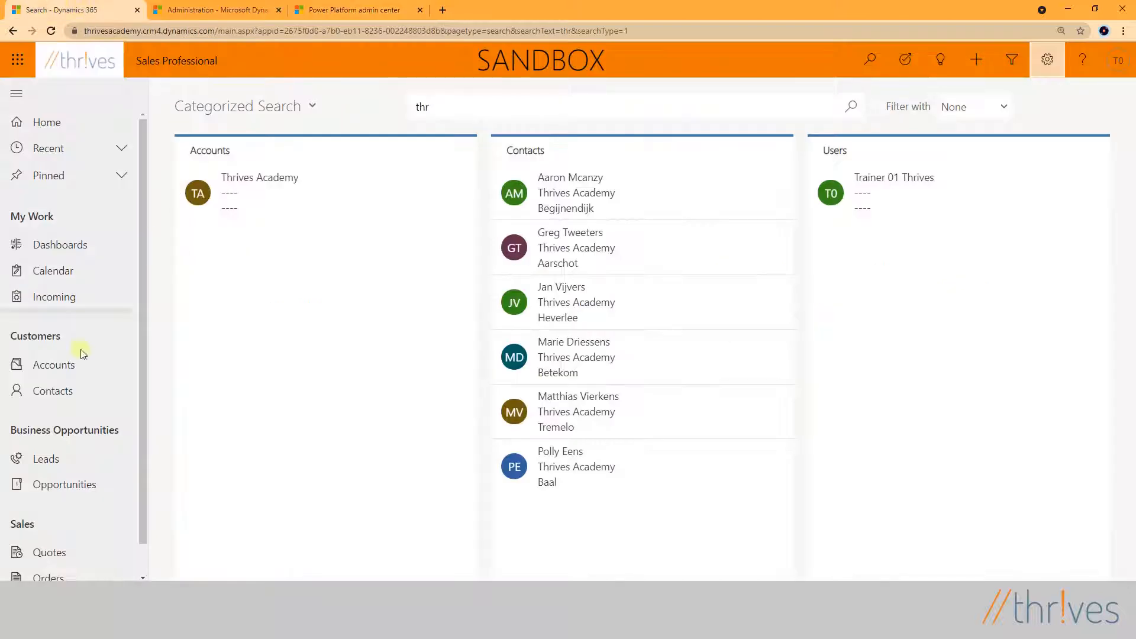
pyautogui.click(51, 365)
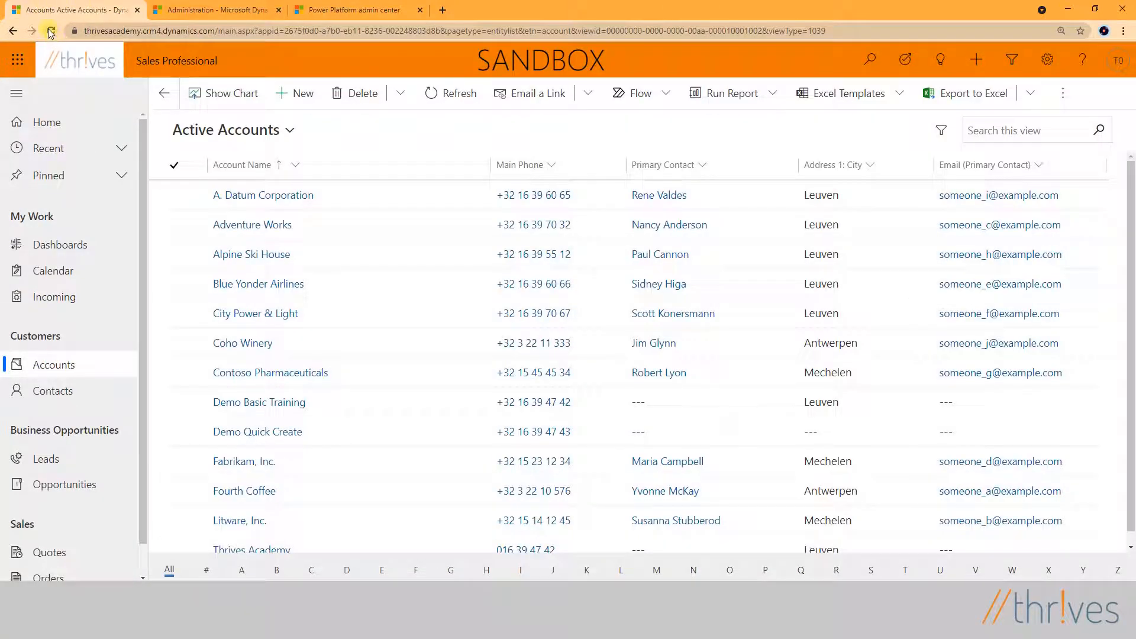
pyautogui.click(49, 30)
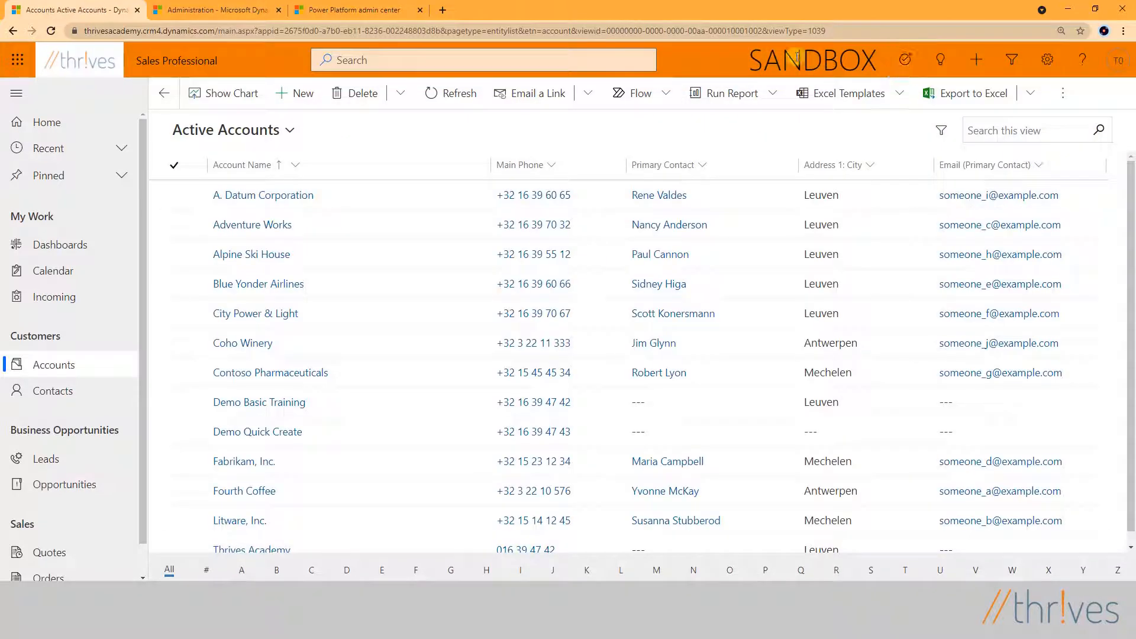
# - Run a relevance search for "thr" and look over the results per record type
pyautogui.click(369, 60)
pyautogui.write('thr')
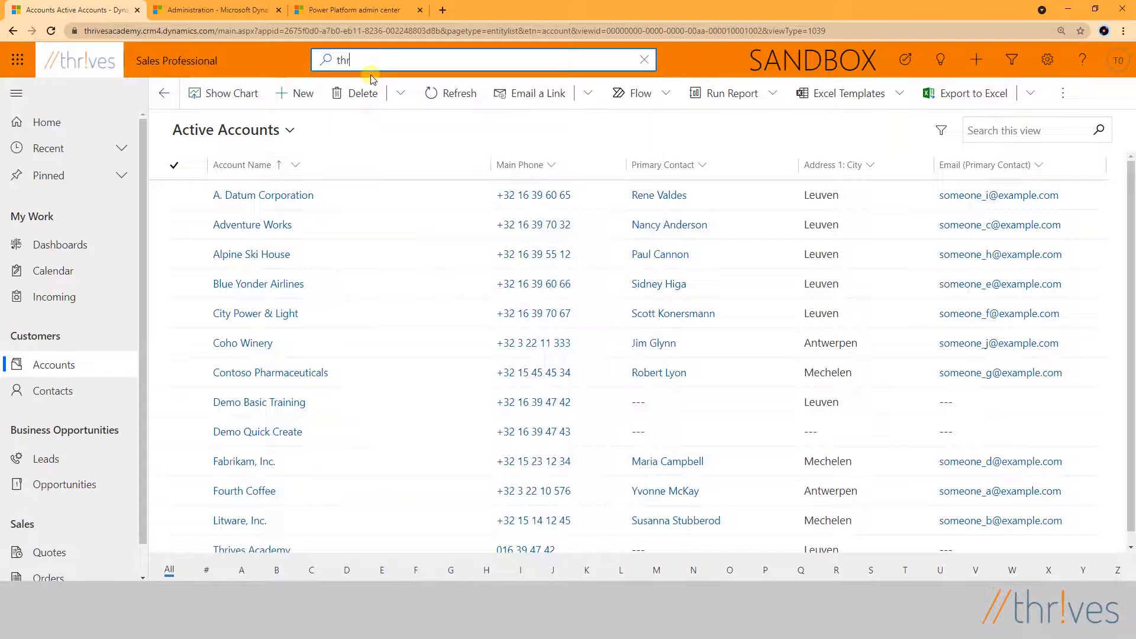
pyautogui.press('Return')
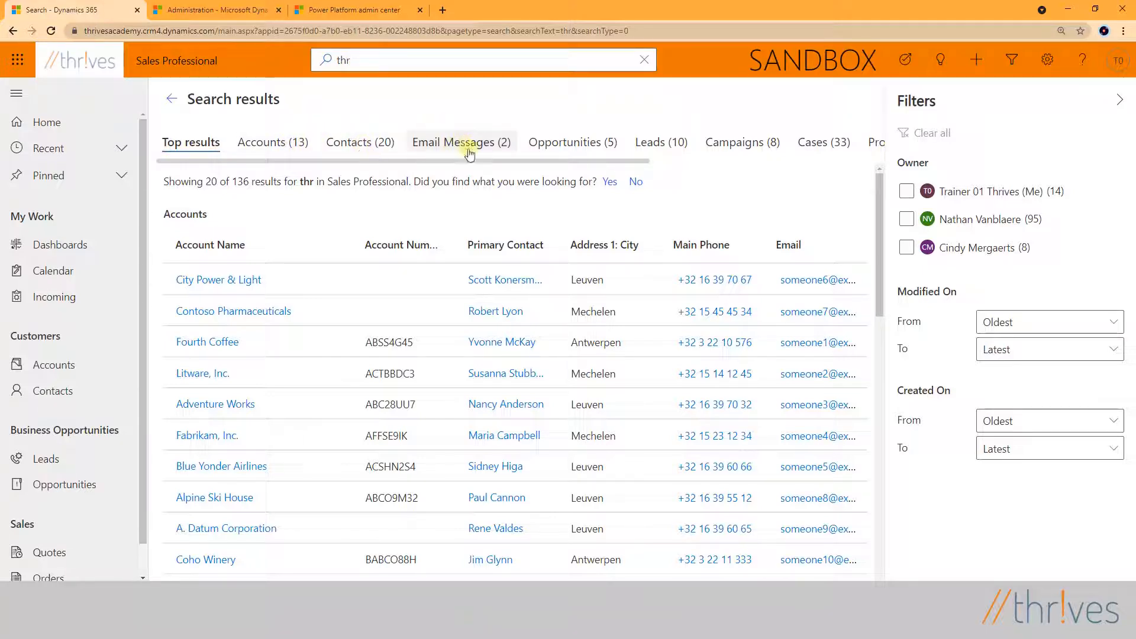
pyautogui.moveTo(559, 163)
pyautogui.mouseDown()
pyautogui.moveTo(793, 168)
pyautogui.moveTo(542, 173)
pyautogui.mouseUp()
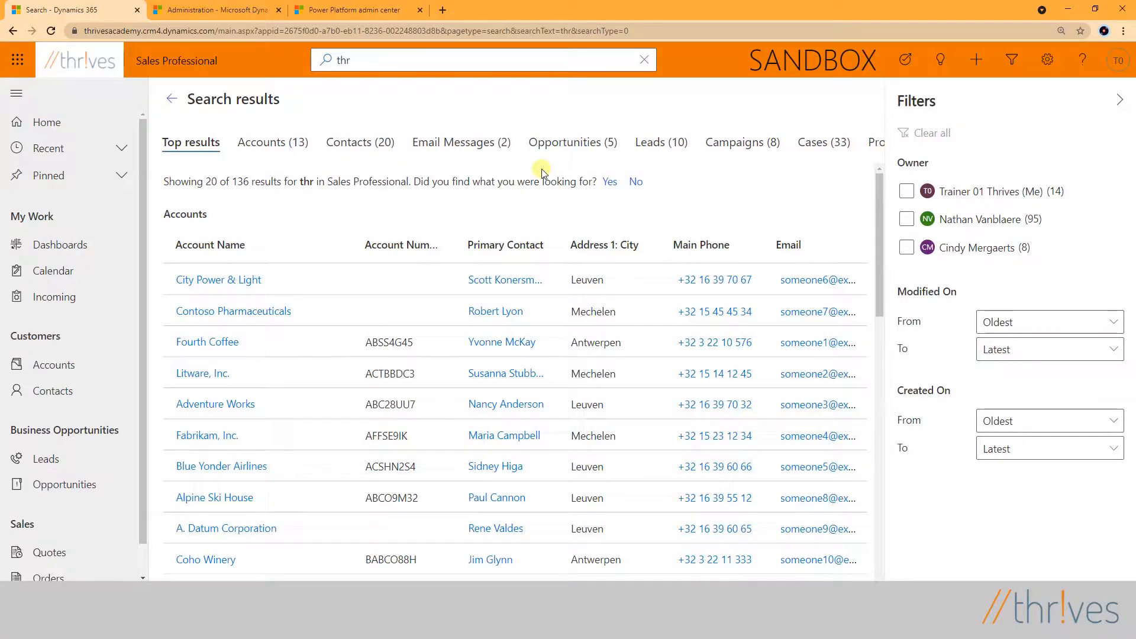
# - Replace the search text with "leuven" and run the relevance search
pyautogui.click(366, 59)
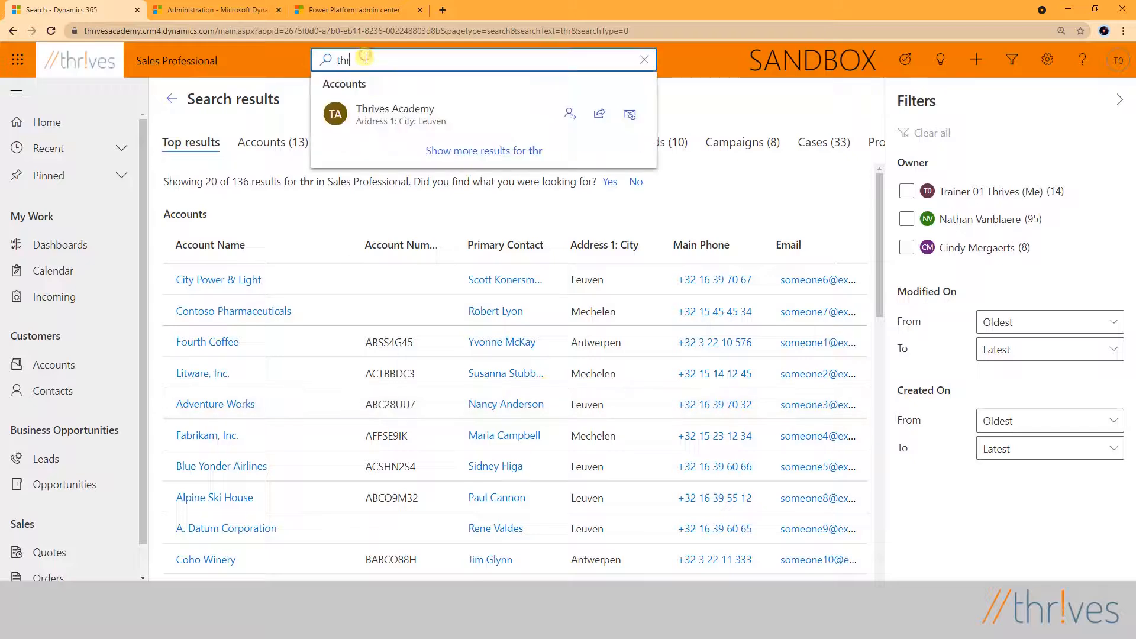
pyautogui.press('BackSpace')
pyautogui.press('BackSpace')
pyautogui.press('BackSpace')
pyautogui.write('leu')
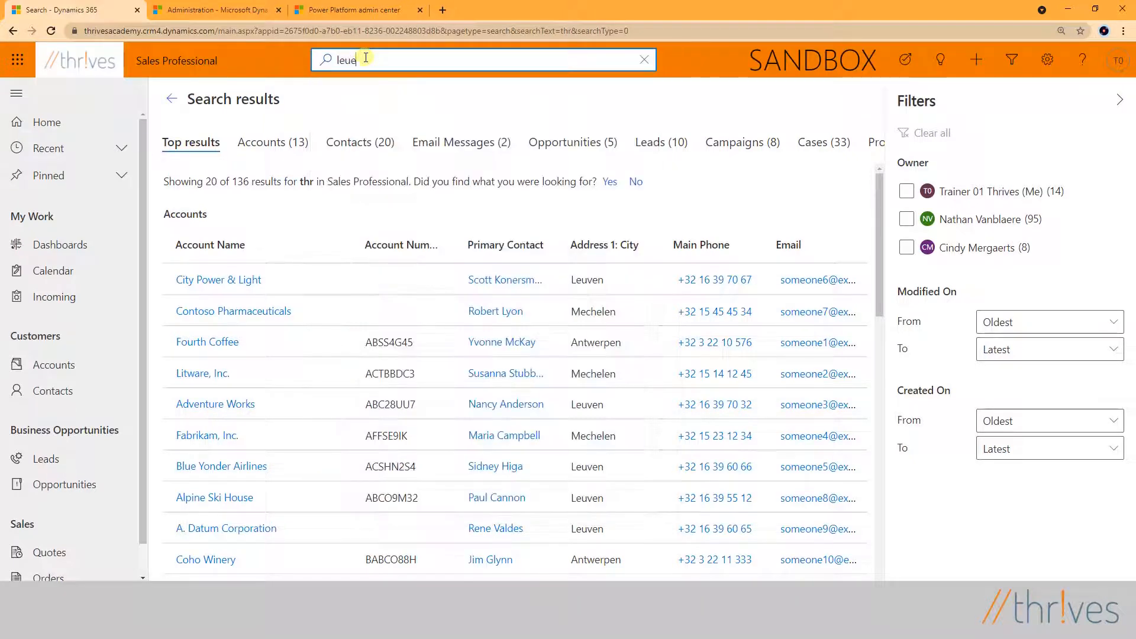
pyautogui.write('ven')
pyautogui.press('Return')
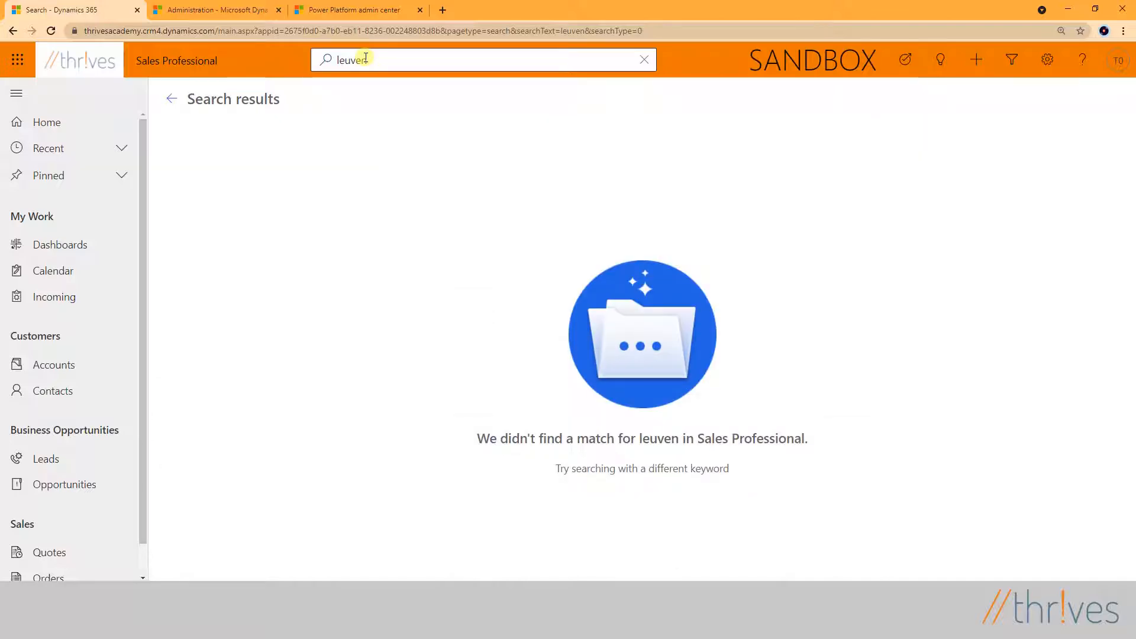
# - Open Customize the System from the Customizations area of the advanced settings and maximize its window
pyautogui.click(1045, 69)
pyautogui.click(933, 127)
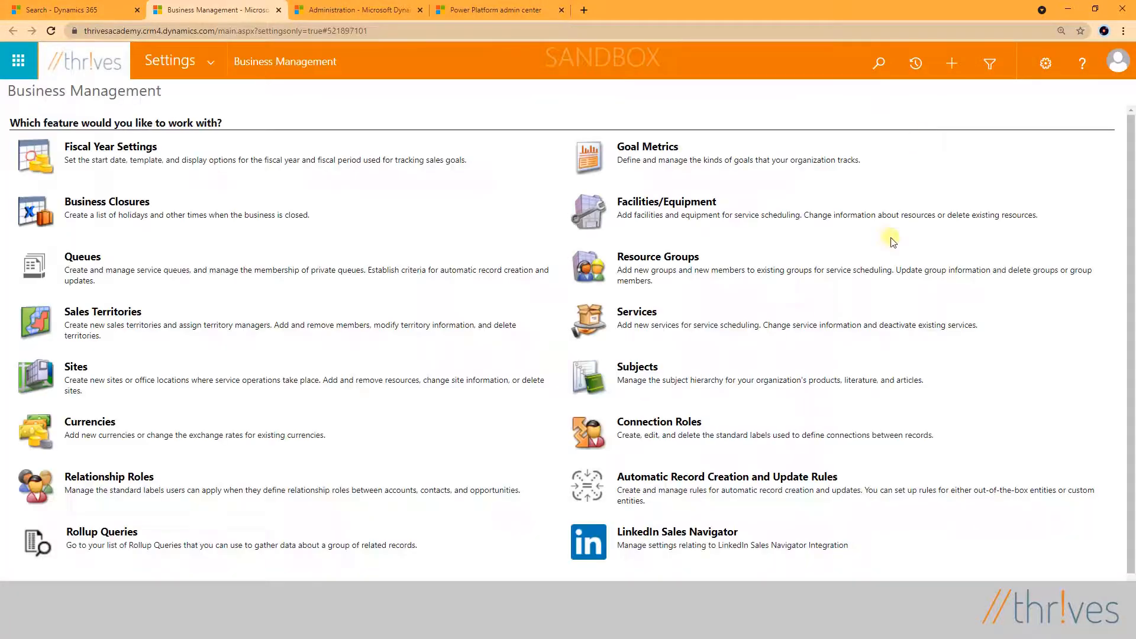
pyautogui.click(216, 62)
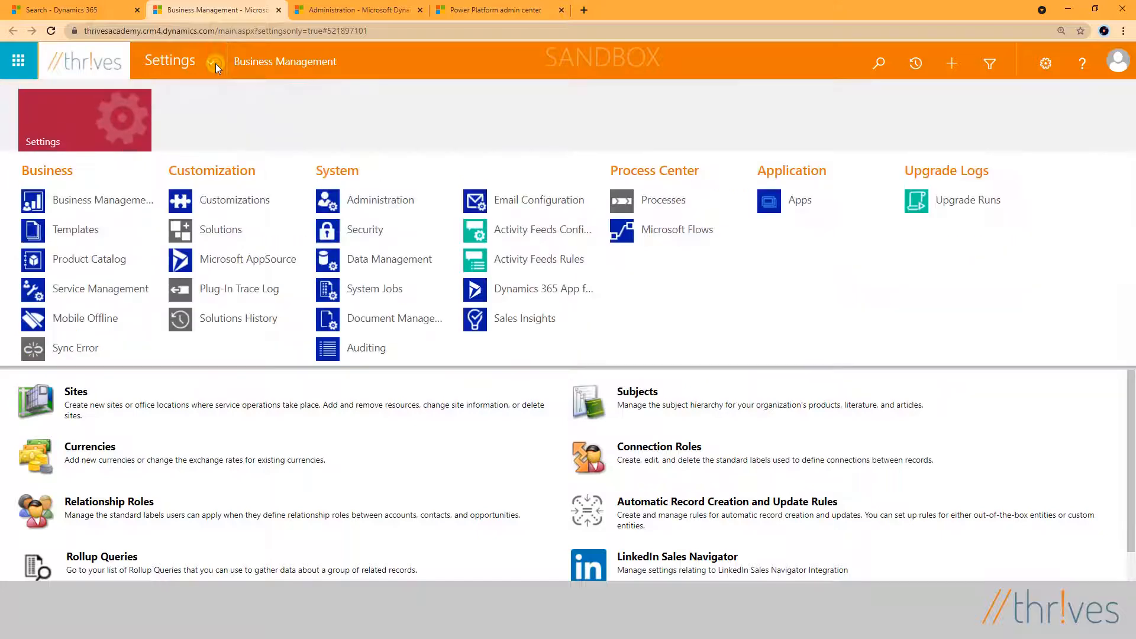
pyautogui.click(222, 200)
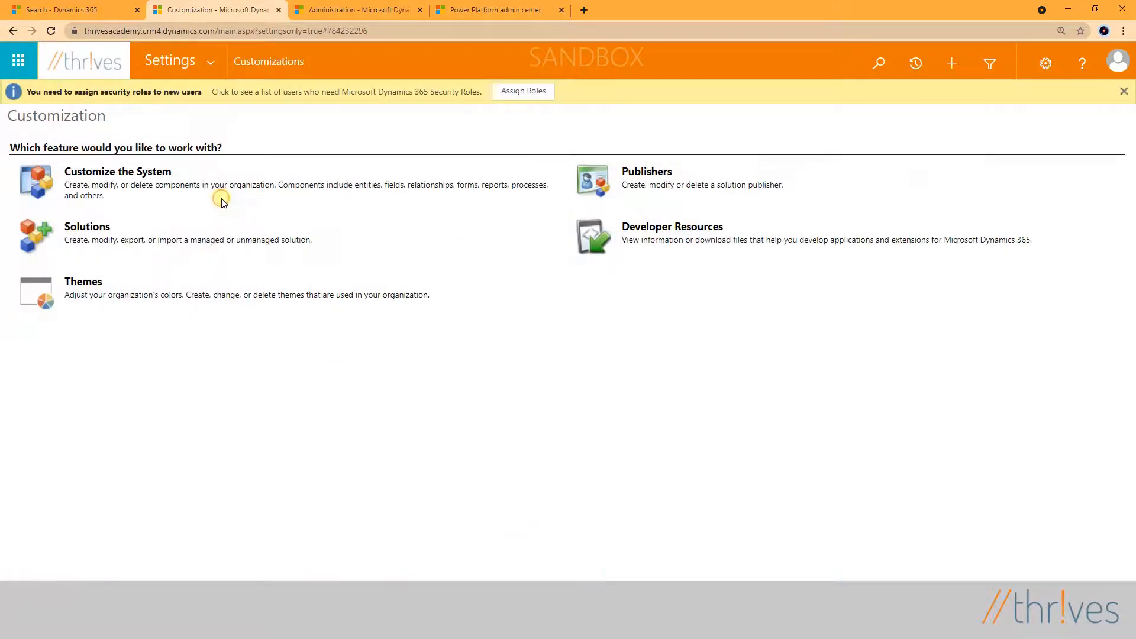
pyautogui.click(147, 172)
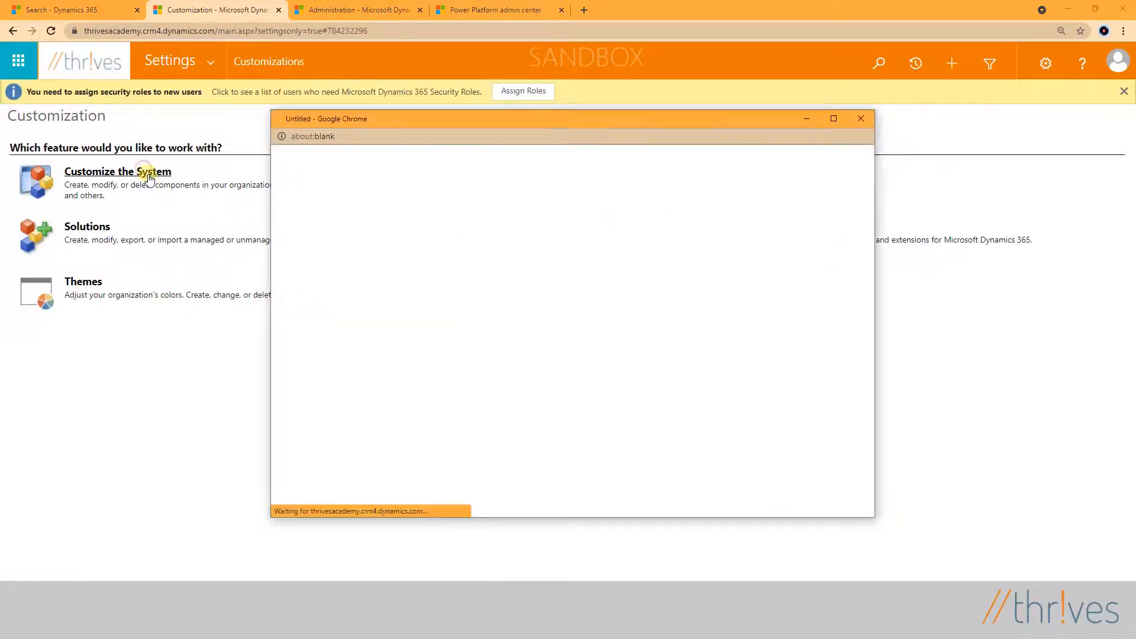
pyautogui.click(833, 119)
# - Expand the solution's entities and list the views of the Account entity
pyautogui.click(15, 233)
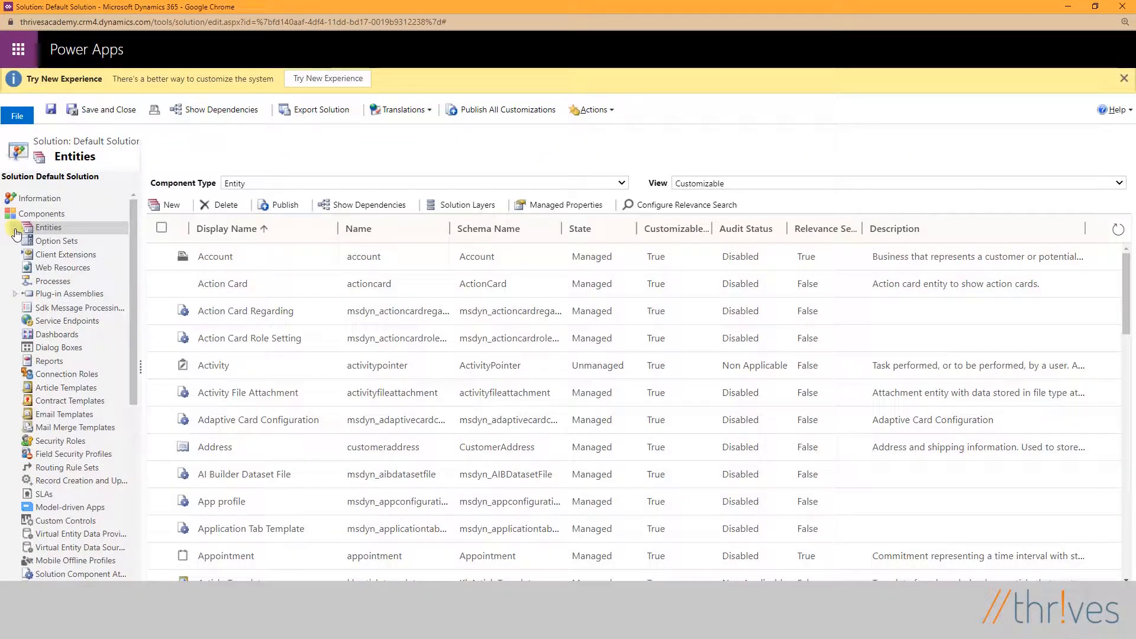
pyautogui.click(15, 231)
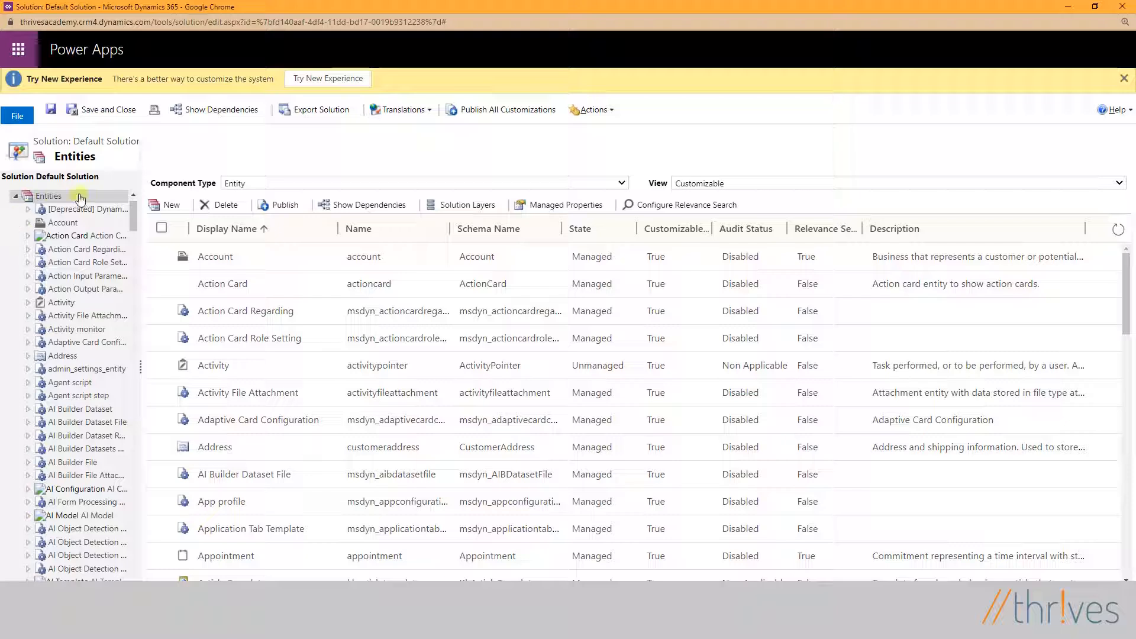
pyautogui.click(57, 225)
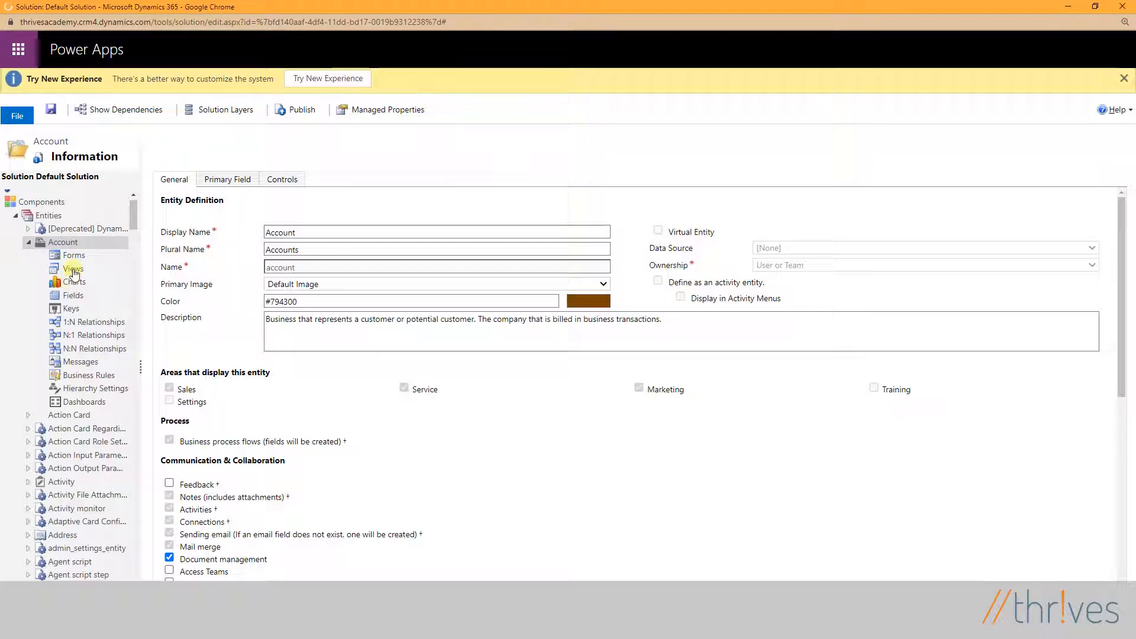
pyautogui.click(73, 270)
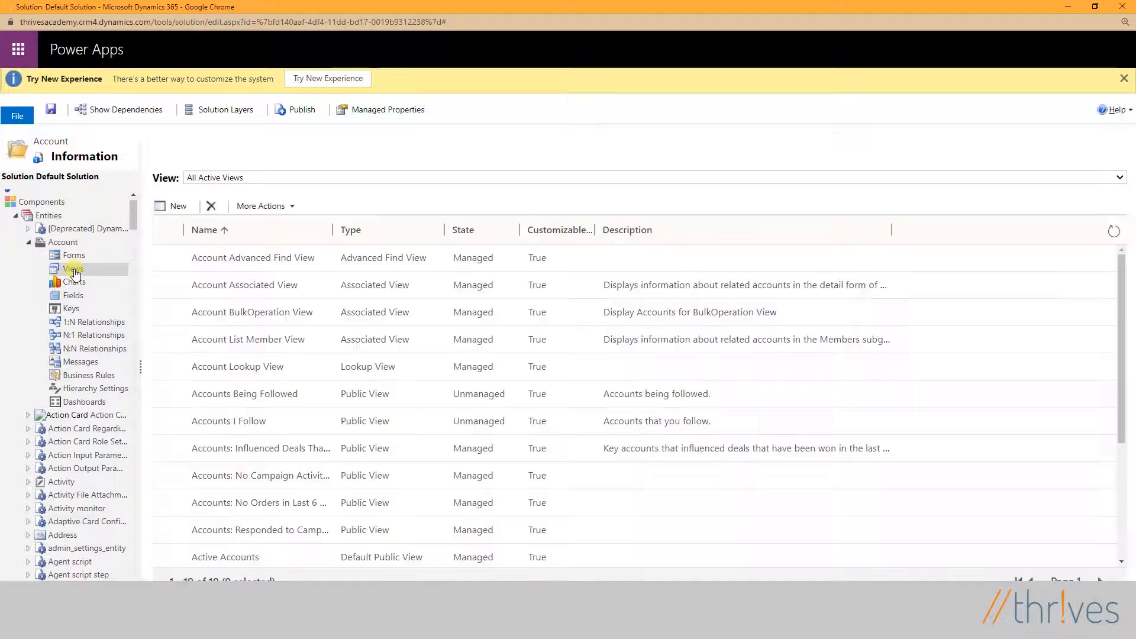
pyautogui.scroll(-3, 306, 285)
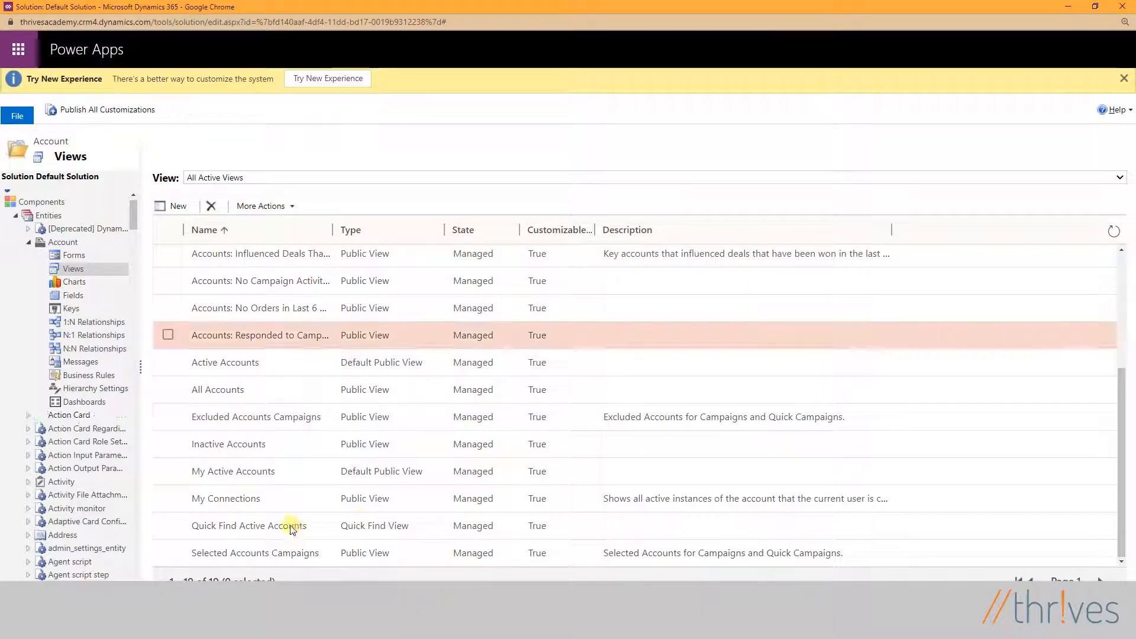
# - Open the Quick Find Active Accounts view and add Address 1: City as a find column
pyautogui.click(283, 527)
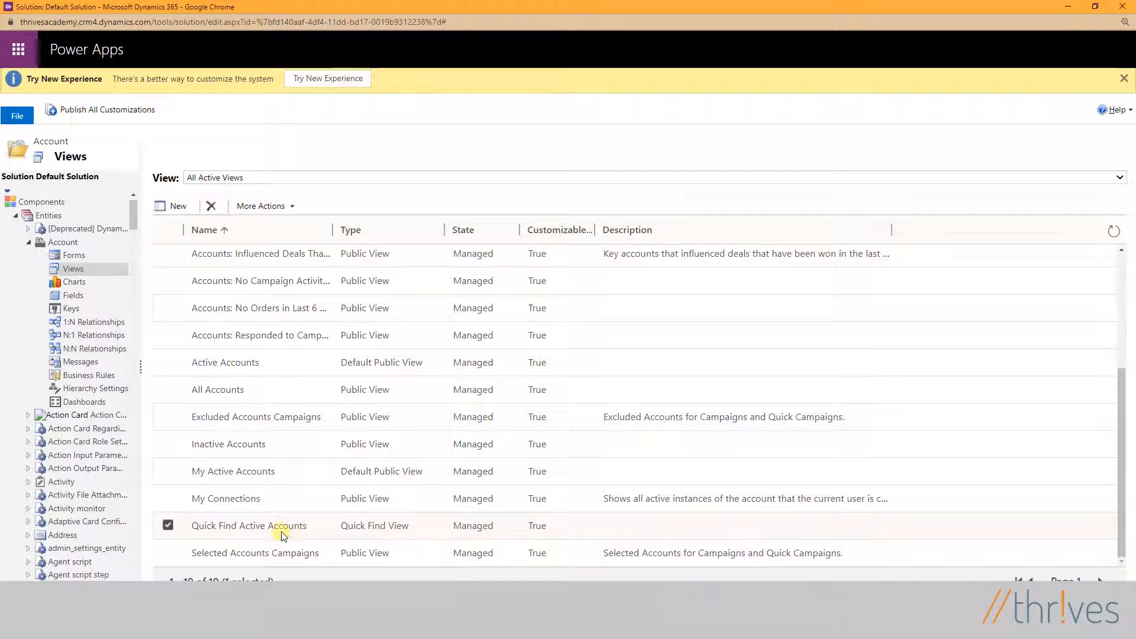
pyautogui.doubleClick(284, 526)
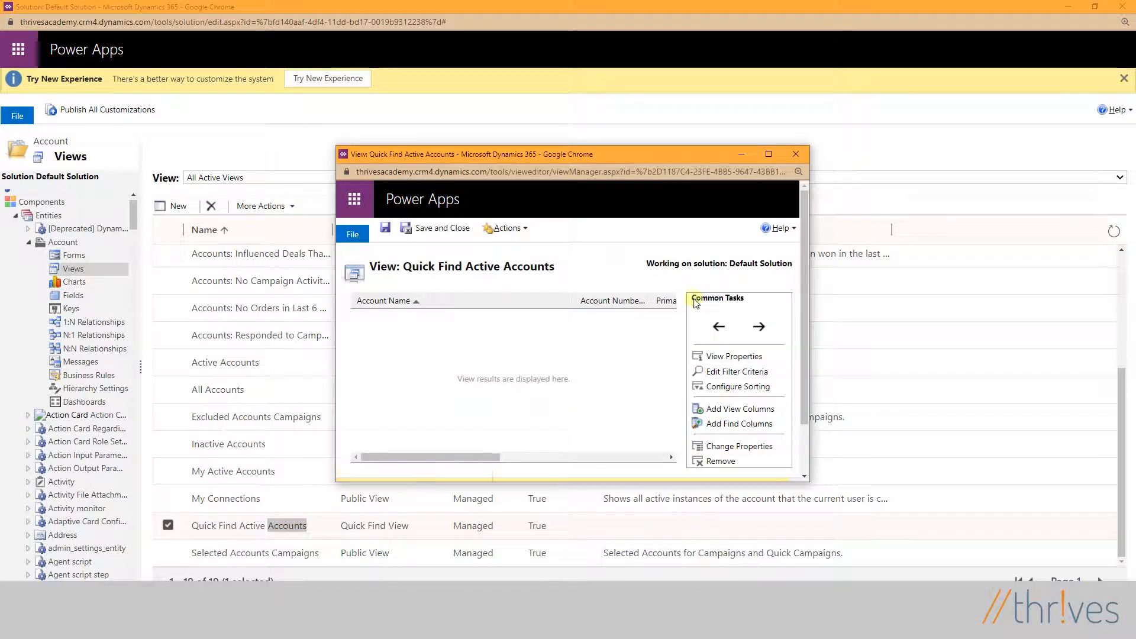
pyautogui.click(751, 425)
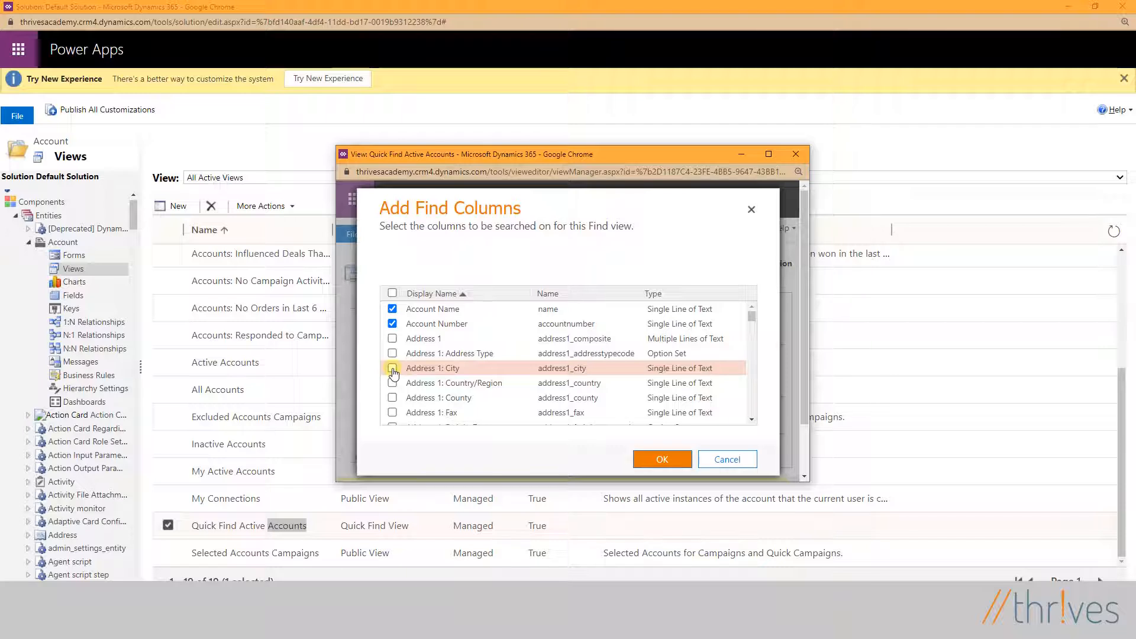
pyautogui.click(661, 459)
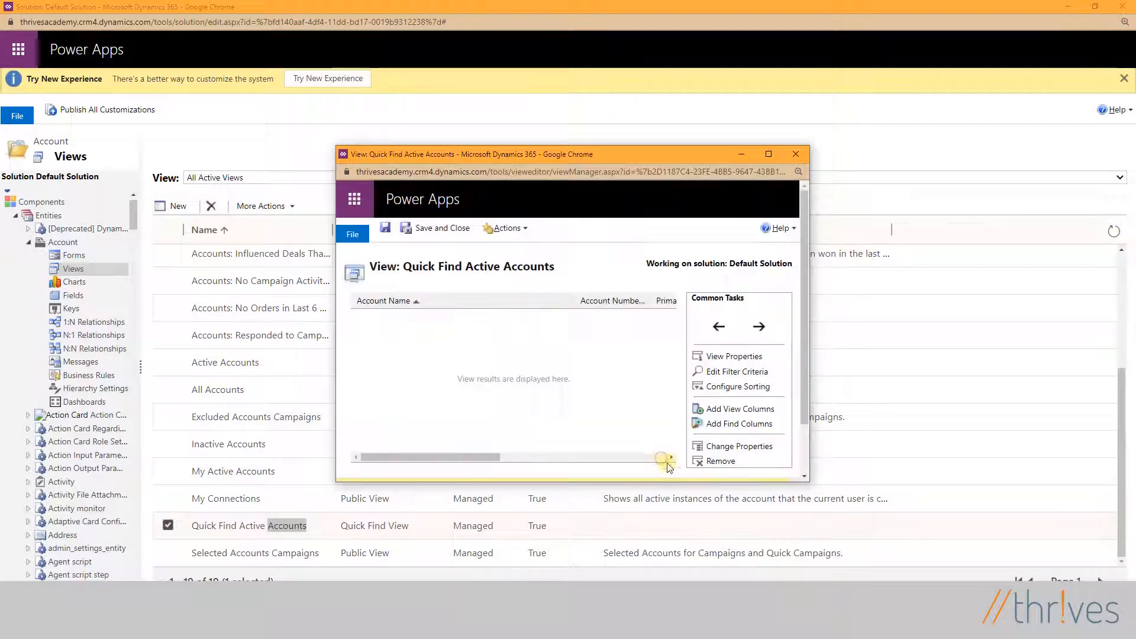
# - Save and close the Quick Find Active Accounts view and publish the Account entity's customizations
pyautogui.click(427, 231)
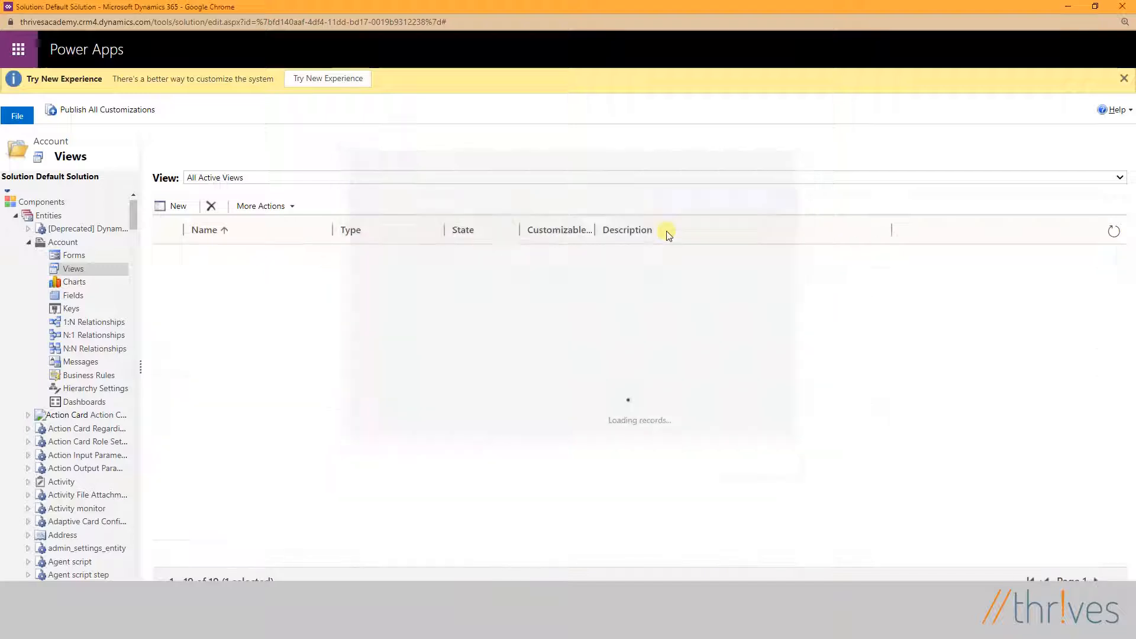
pyautogui.click(63, 243)
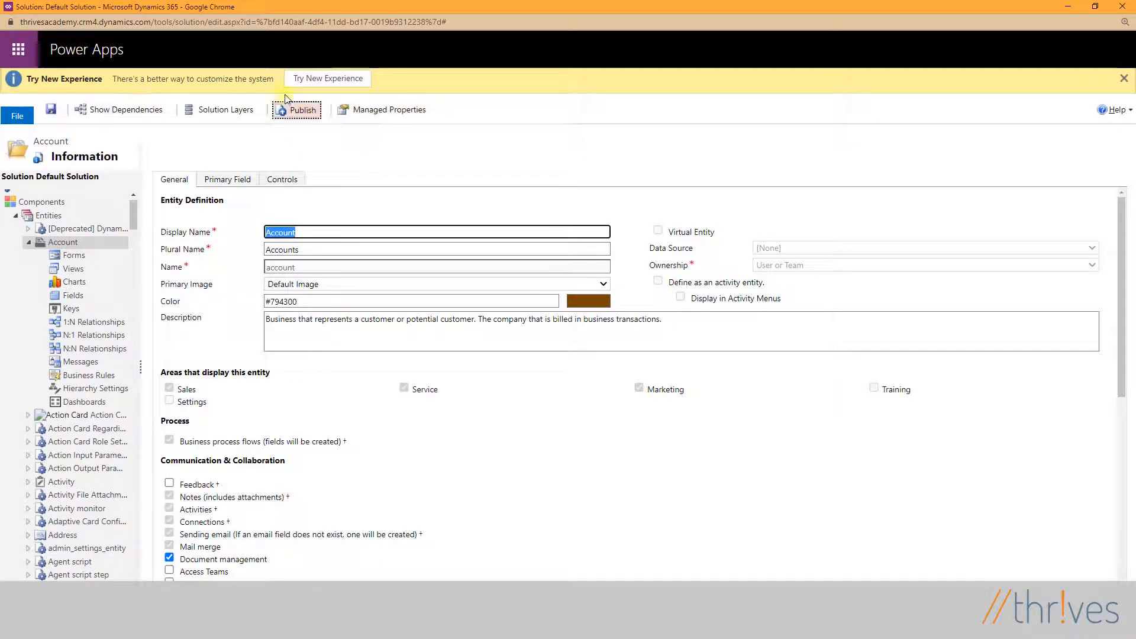
pyautogui.click(305, 112)
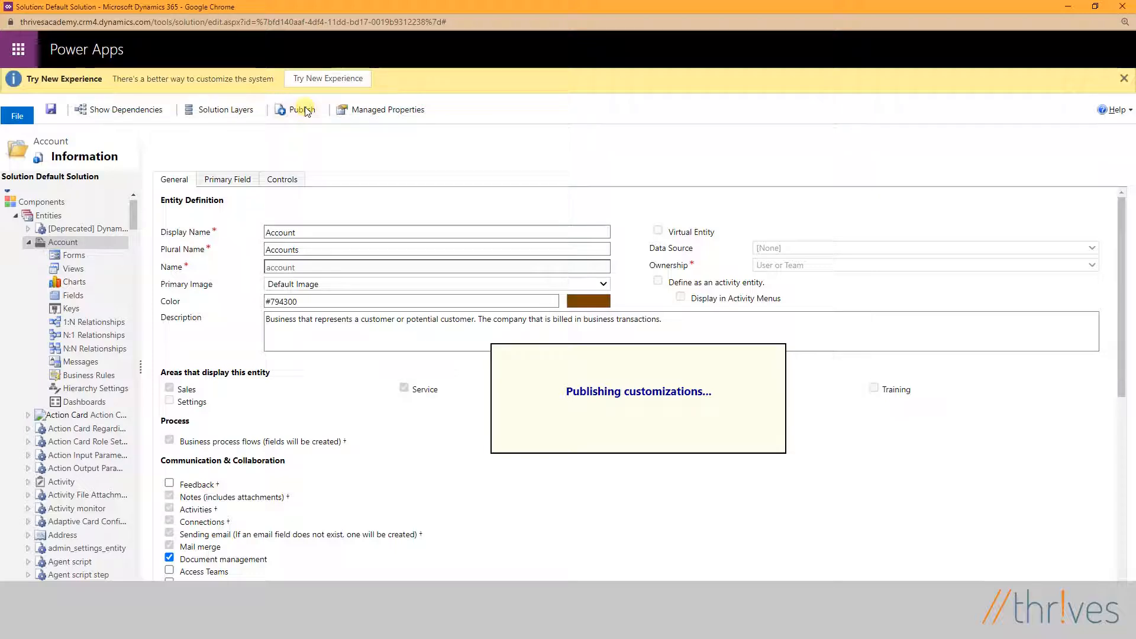
# - Close the solution window and reload the search results page for "leuven"
pyautogui.click(1131, 7)
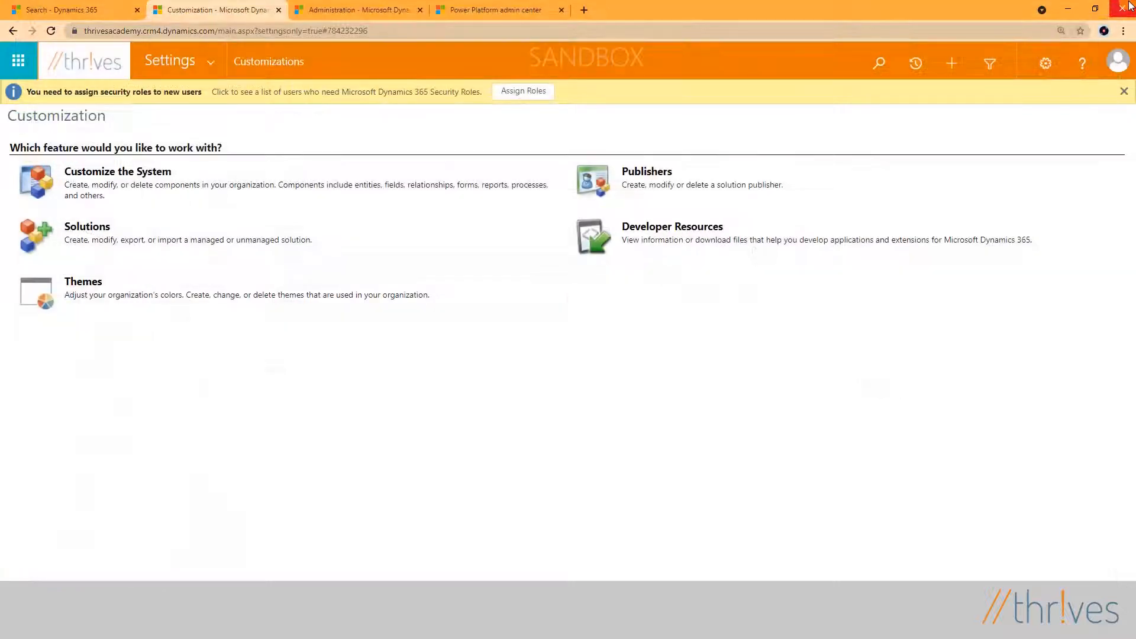
pyautogui.click(107, 10)
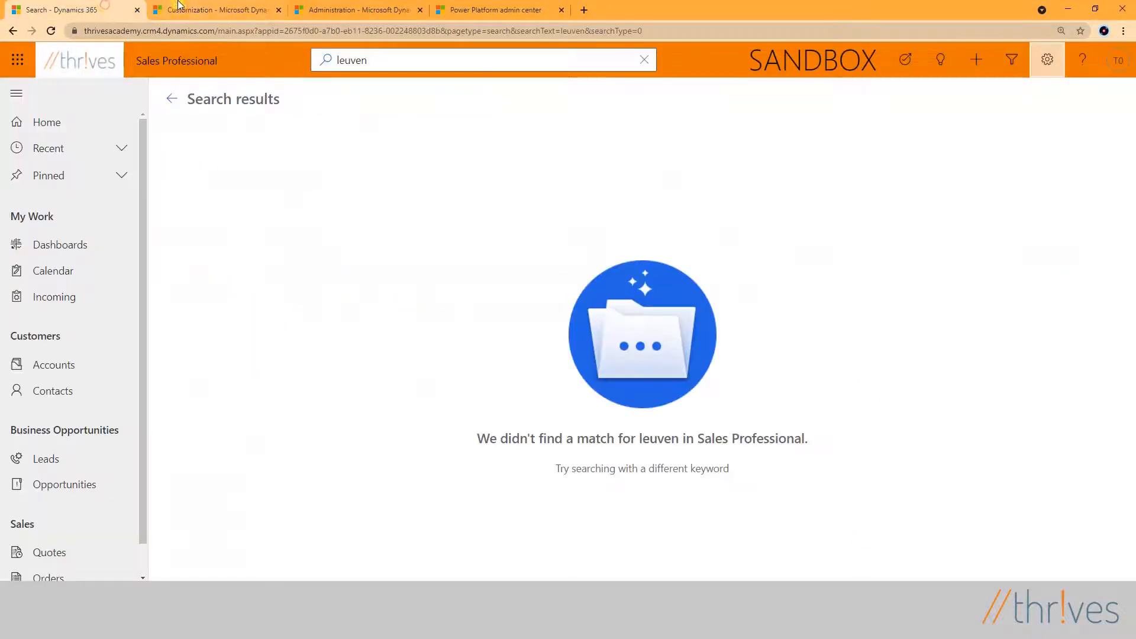
pyautogui.click(49, 30)
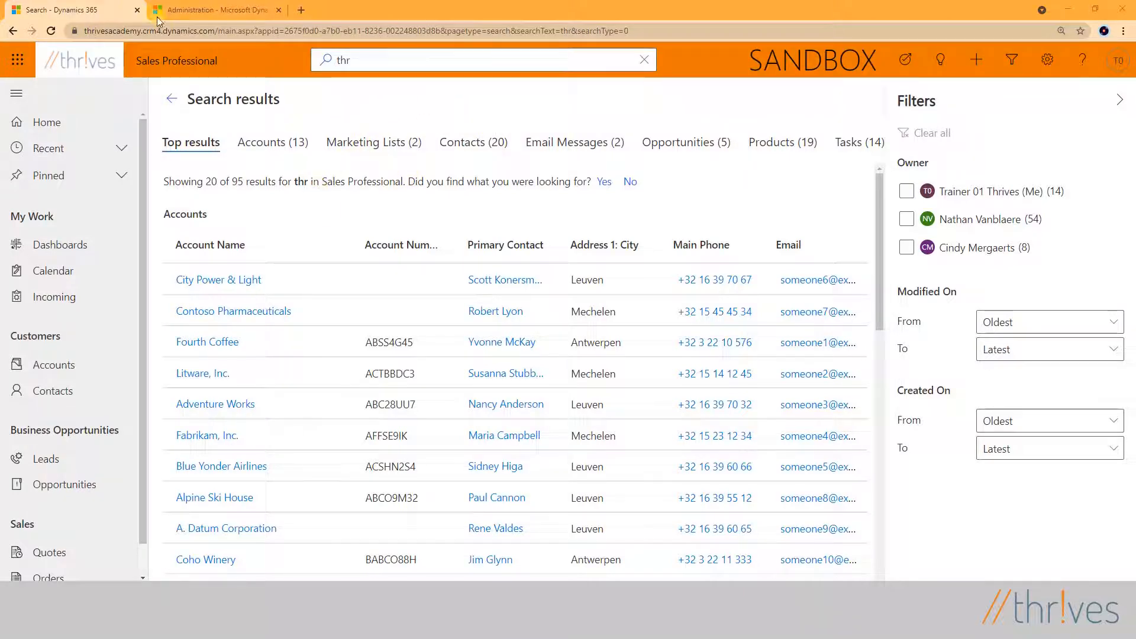
# - Open Customize the System from the Customizations area of the advanced settings and list the solution's entities
pyautogui.click(1049, 61)
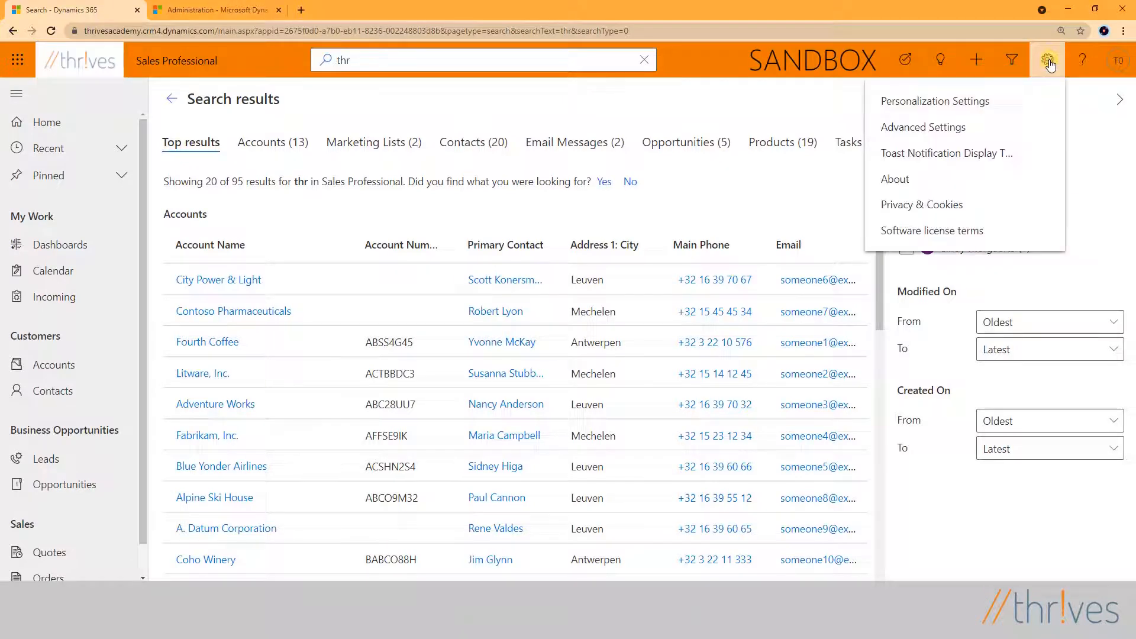
pyautogui.click(987, 126)
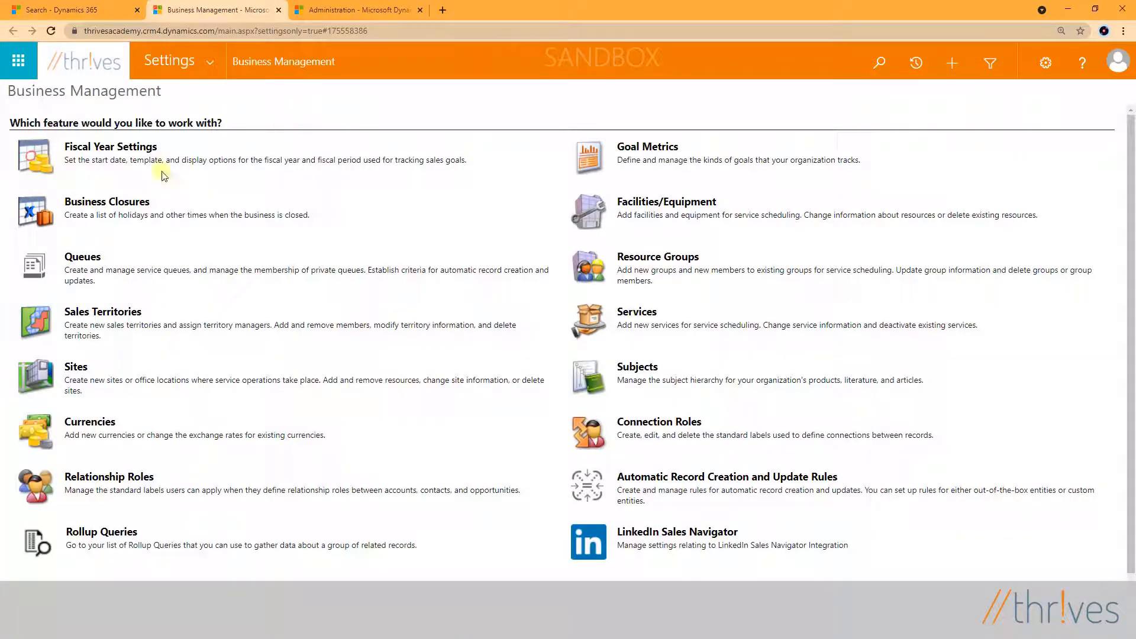
pyautogui.click(210, 61)
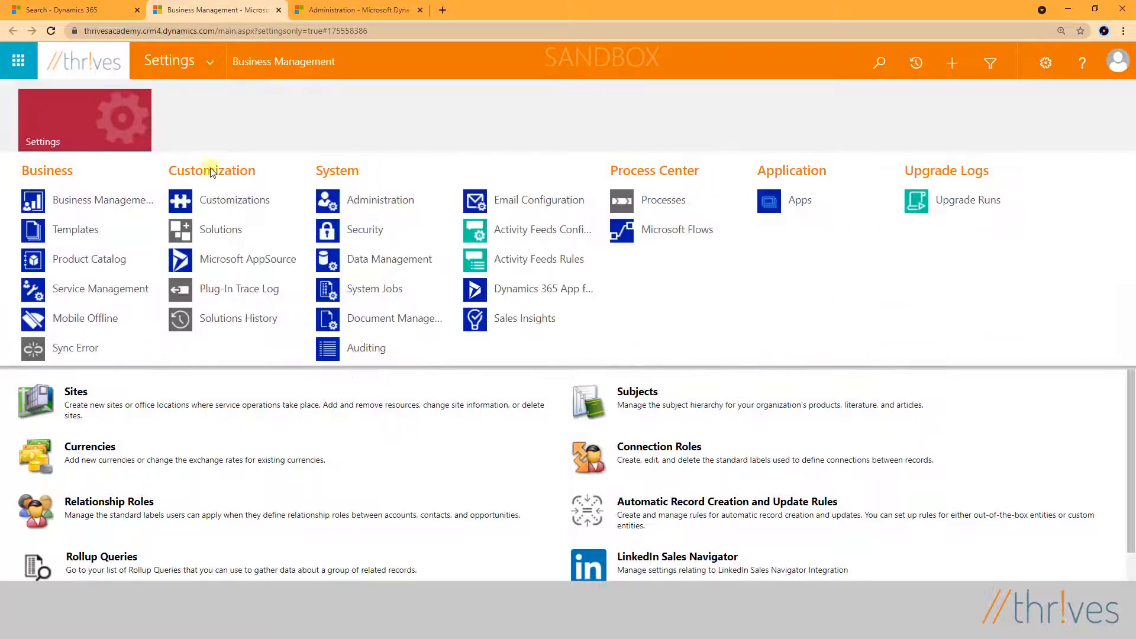
pyautogui.click(215, 201)
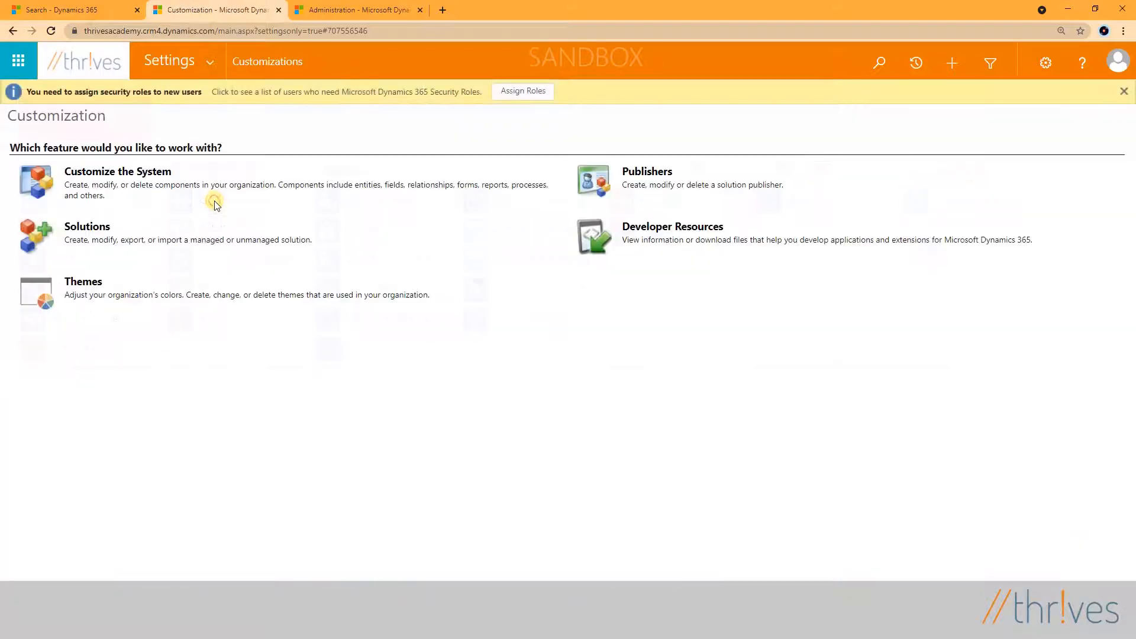
pyautogui.click(135, 173)
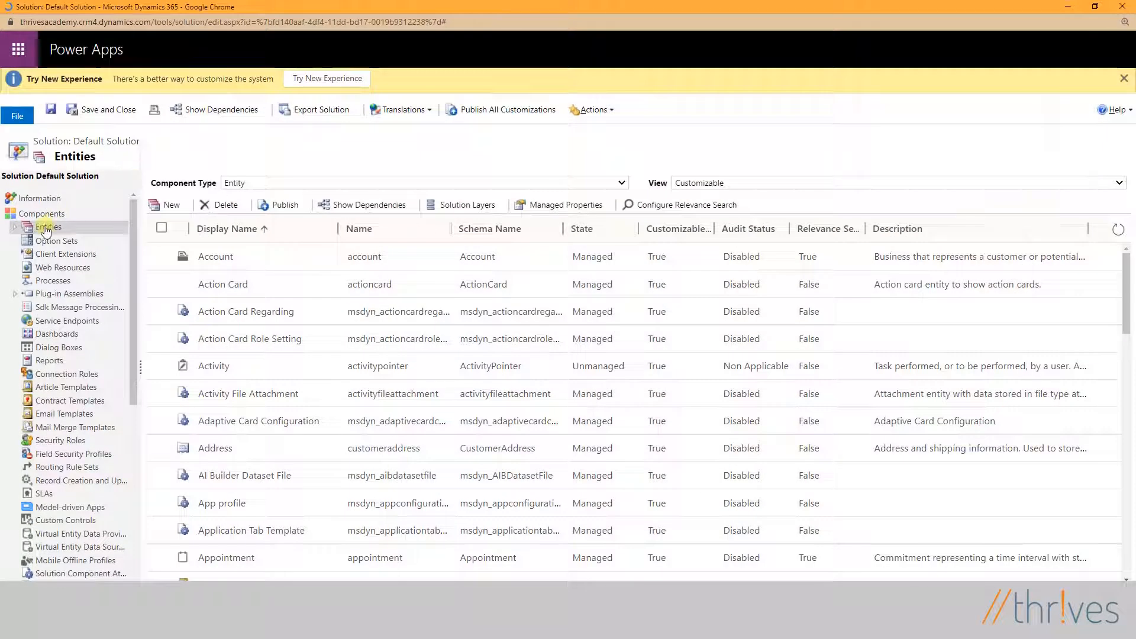
pyautogui.click(94, 228)
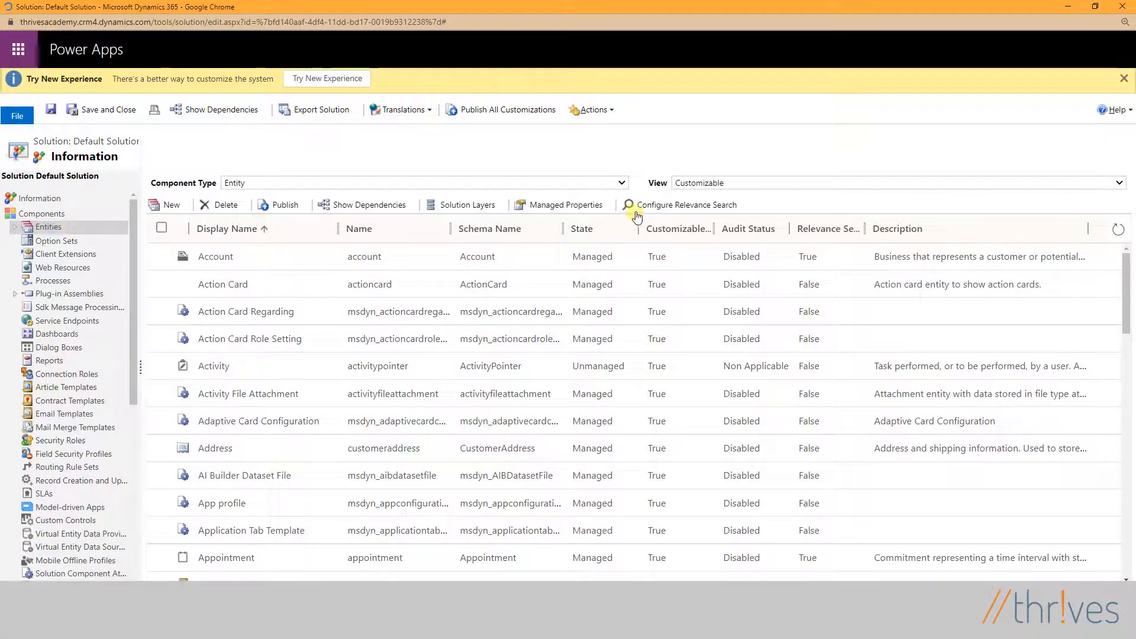
# - Remove Marketing List from the entities selected in the Relevance Search configuration and apply the change
pyautogui.click(693, 206)
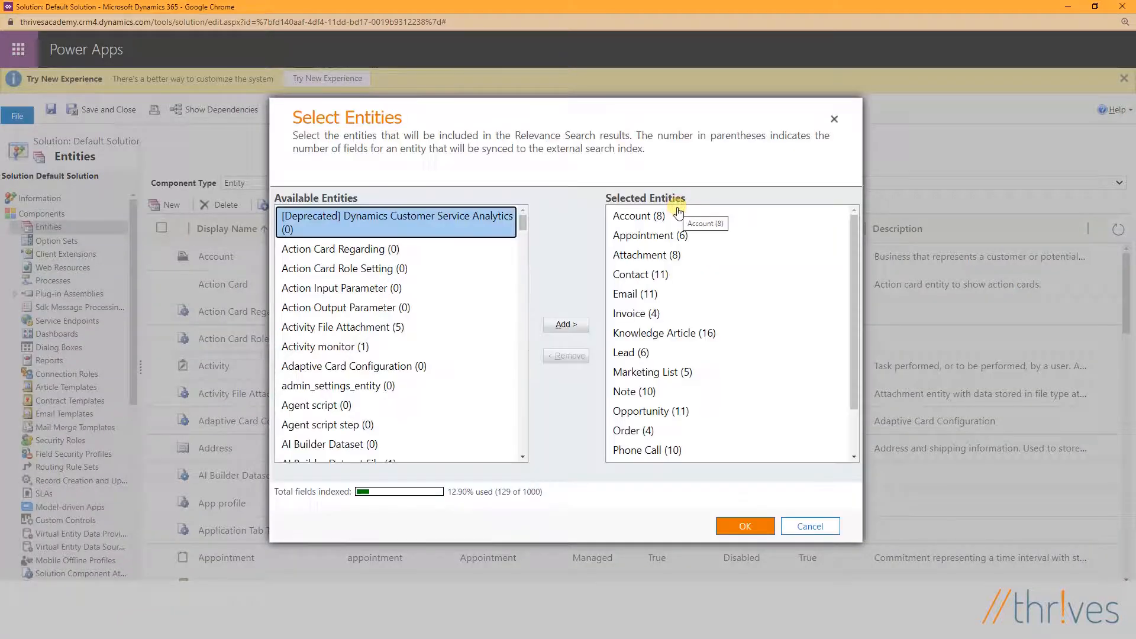
pyautogui.click(665, 373)
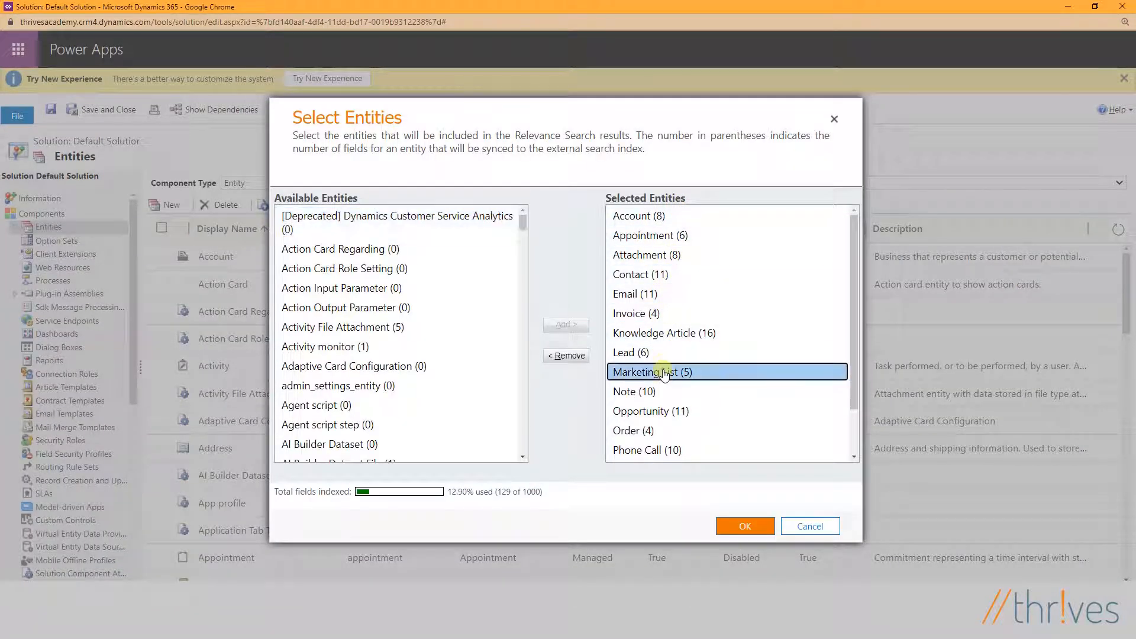
pyautogui.click(568, 356)
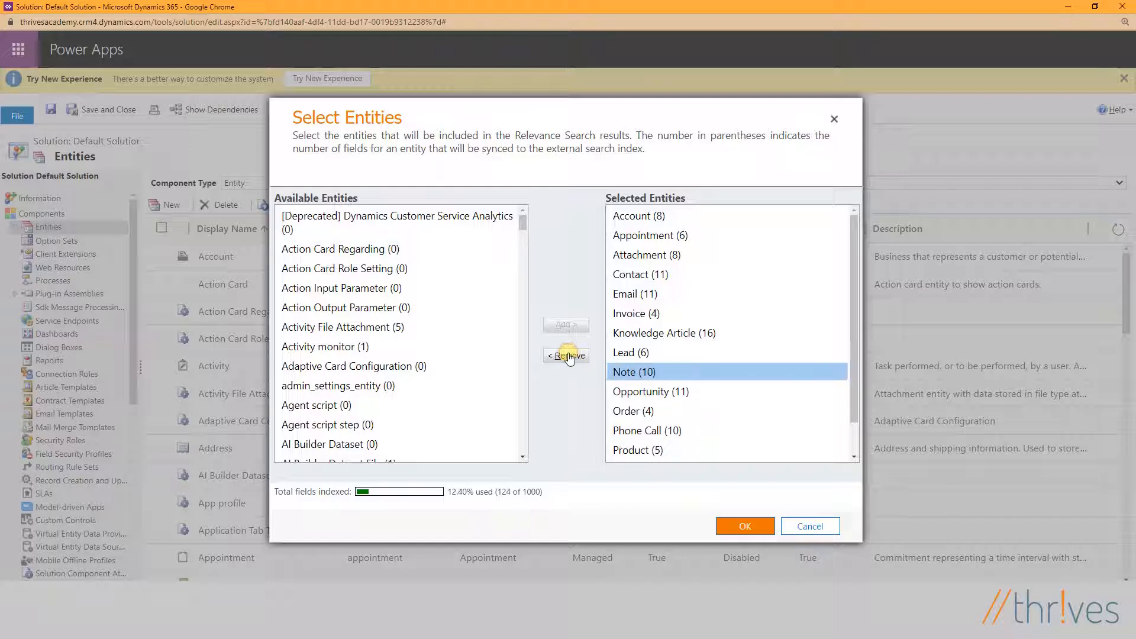
pyautogui.click(722, 526)
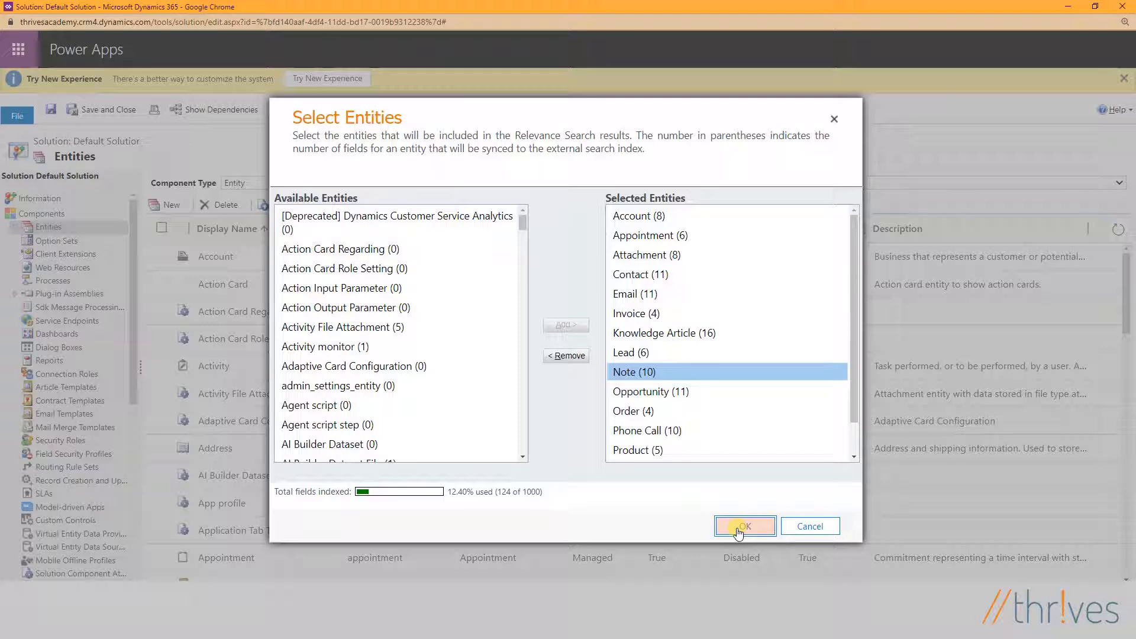
pyautogui.click(738, 531)
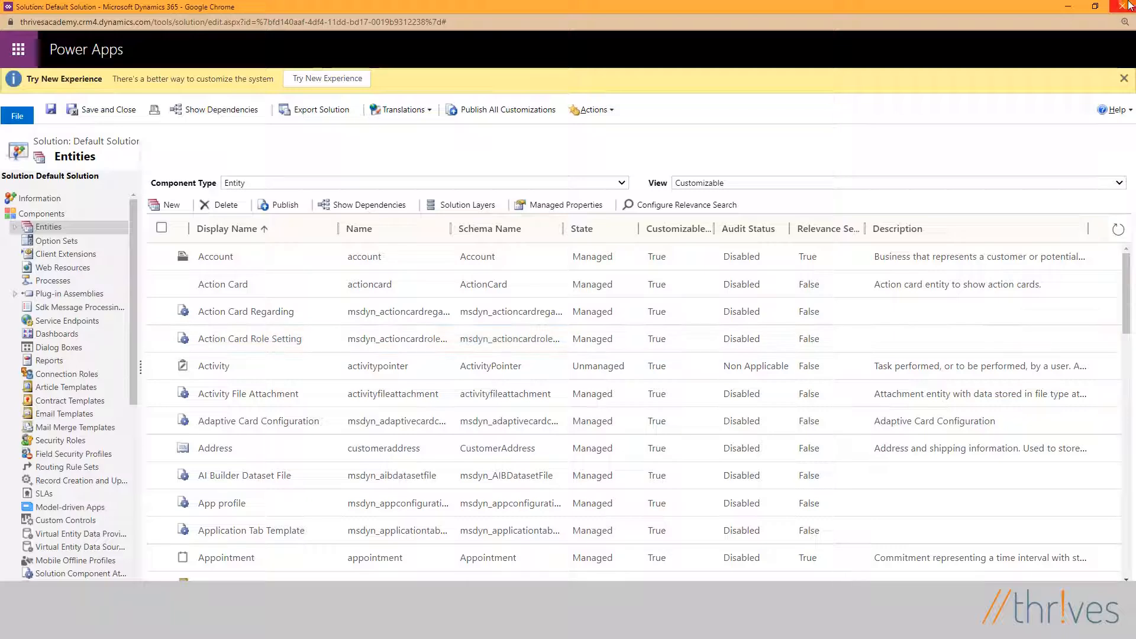
# - Leave the solution window and reload the search results page for "thr"
pyautogui.click(1074, 4)
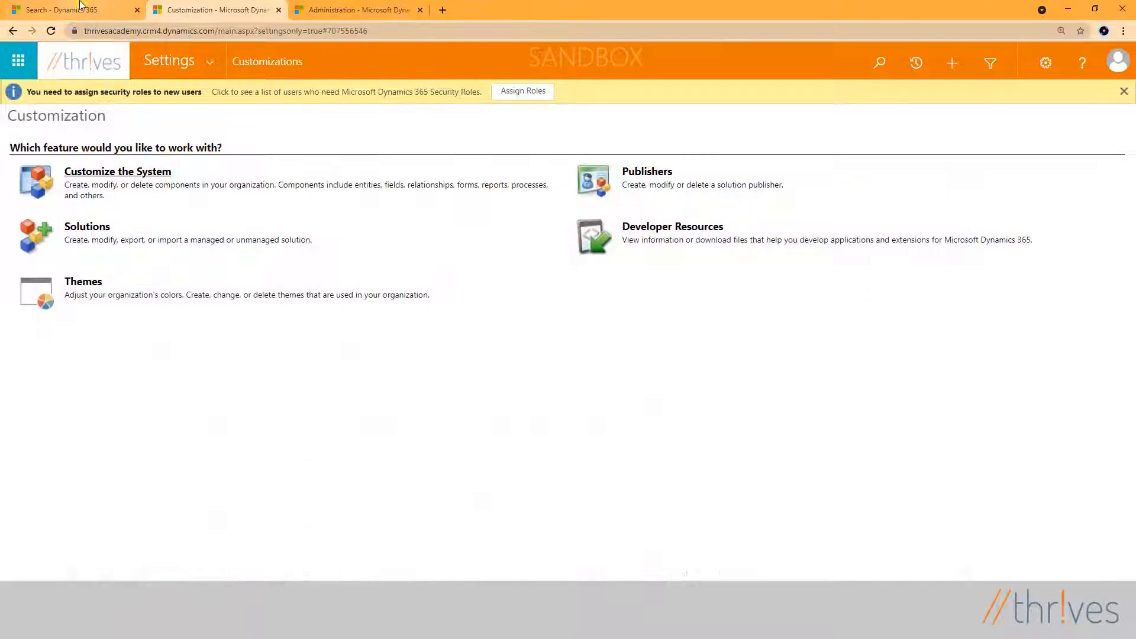
pyautogui.click(81, 7)
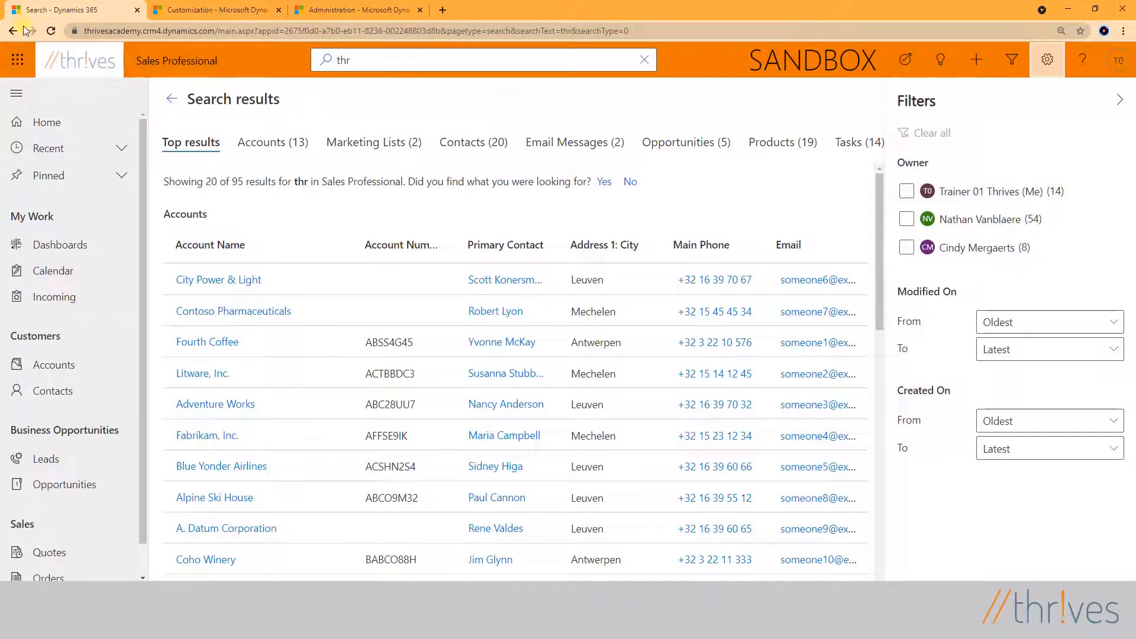
pyautogui.click(55, 30)
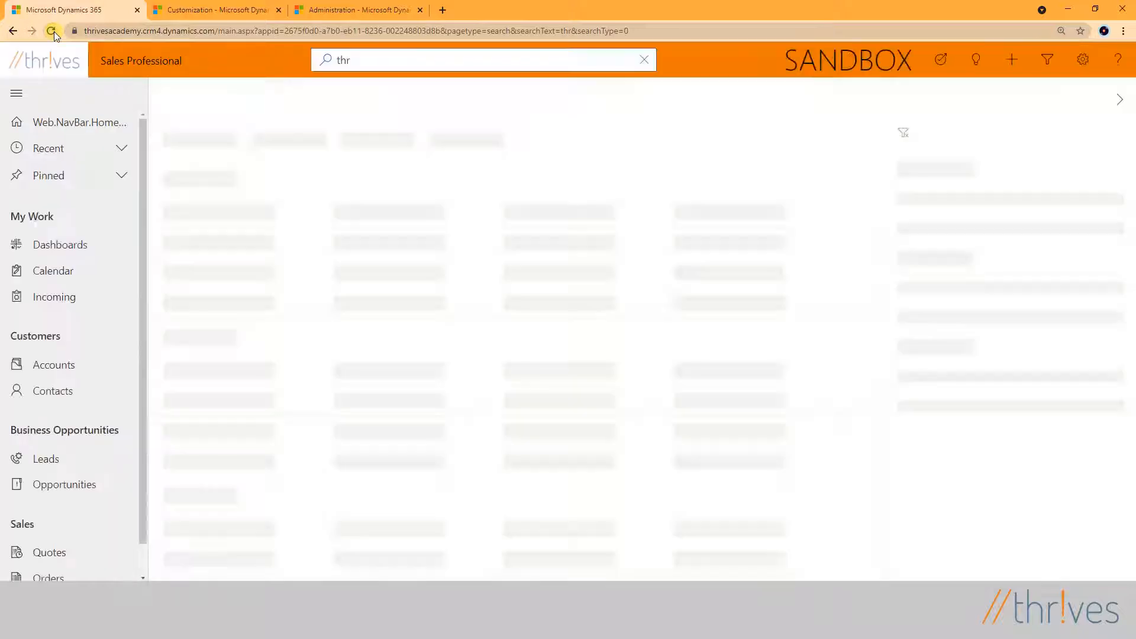